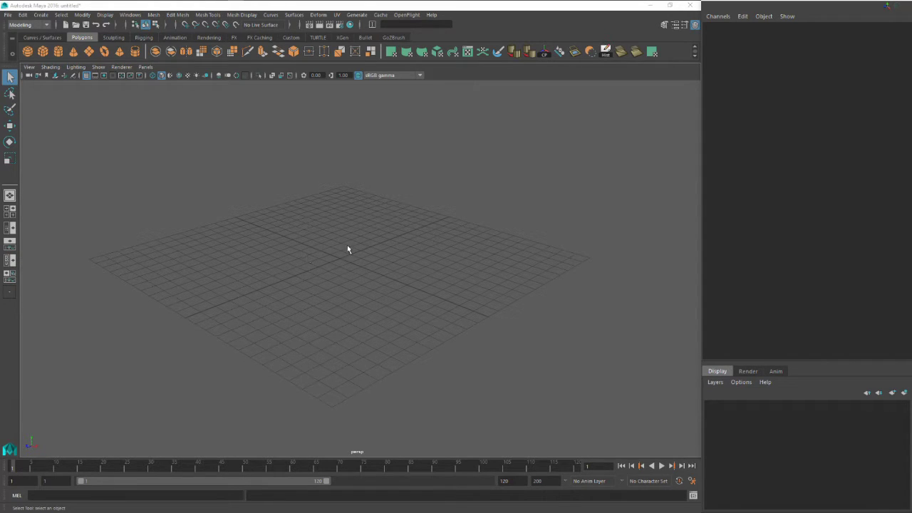
# - Examine the empty perspective grid from several angles and distances
pyautogui.click(366, 246)
pyautogui.moveTo(267, 207); pyautogui.dragTo(424, 339)
pyautogui.moveTo(320, 205); pyautogui.dragTo(406, 242)
pyautogui.keyDown('alt'); pyautogui.moveTo(311, 234); pyautogui.dragTo(334, 257); pyautogui.keyUp('alt')
pyautogui.keyDown('alt'); pyautogui.moveTo(333, 256); pyautogui.dragTo(360, 256, button='right'); pyautogui.keyUp('alt')
pyautogui.keyDown('alt'); pyautogui.moveTo(367, 245); pyautogui.dragTo(350, 252); pyautogui.keyUp('alt')
pyautogui.keyDown('alt'); pyautogui.moveTo(350, 252); pyautogui.dragTo(346, 285, button='right'); pyautogui.keyUp('alt')
pyautogui.keyDown('alt'); pyautogui.moveTo(346, 285); pyautogui.dragTo(299, 283); pyautogui.keyUp('alt')
pyautogui.keyDown('alt'); pyautogui.moveTo(299, 283); pyautogui.dragTo(372, 252, button='right'); pyautogui.keyUp('alt')
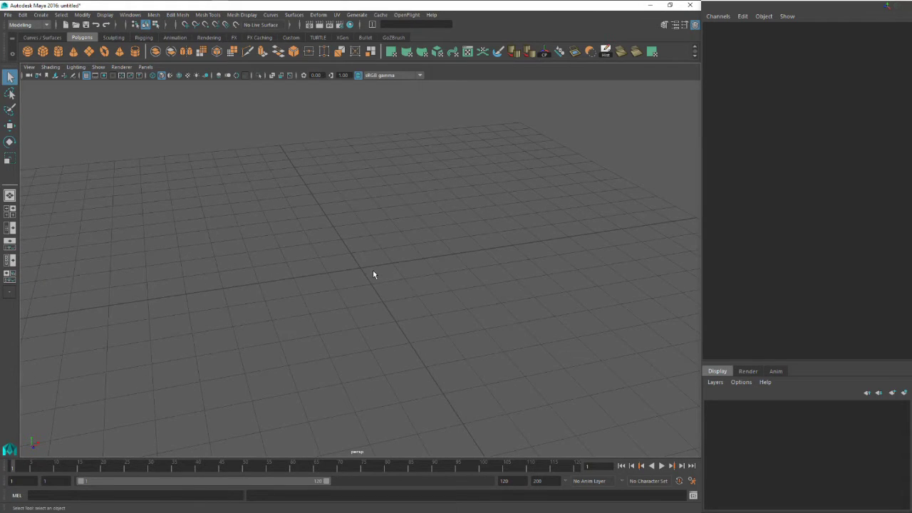
pyautogui.keyDown('alt'); pyautogui.moveTo(390, 262); pyautogui.dragTo(297, 263); pyautogui.keyUp('alt')
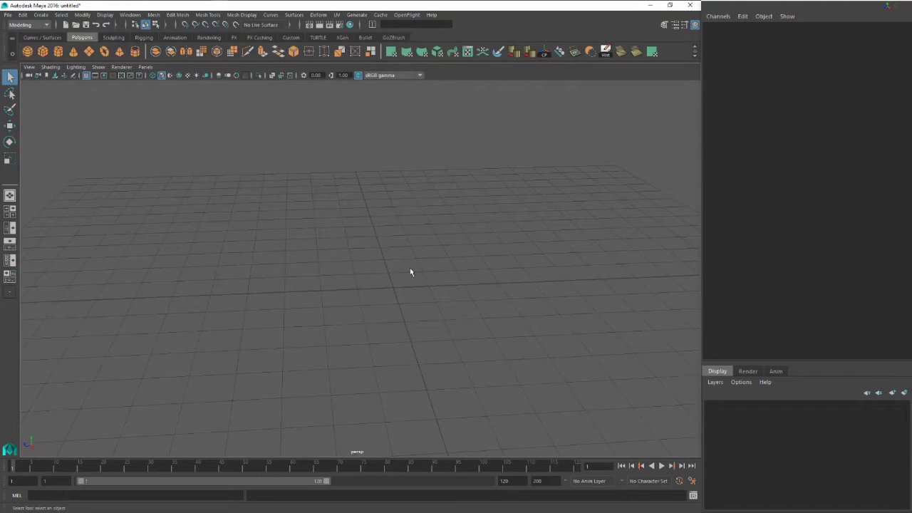
pyautogui.keyDown('alt'); pyautogui.moveTo(404, 270); pyautogui.dragTo(325, 287, button='right'); pyautogui.keyUp('alt')
pyautogui.keyDown('alt'); pyautogui.moveTo(325, 287); pyautogui.dragTo(390, 285); pyautogui.keyUp('alt')
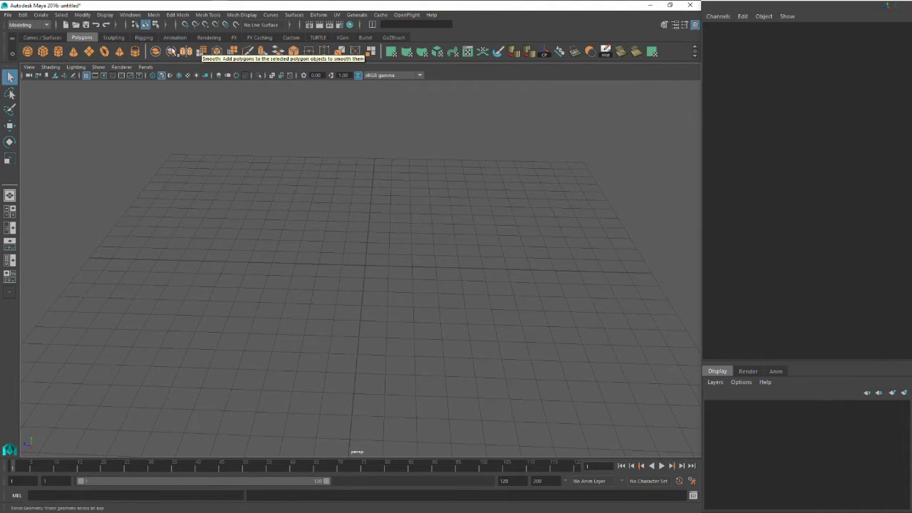
# - Look through the Curves / Surfaces, Sculpting, Rigging, Animation and Rendering tool sets, return to Polygons, and keep the Modeling menu set
pyautogui.click(32, 38)
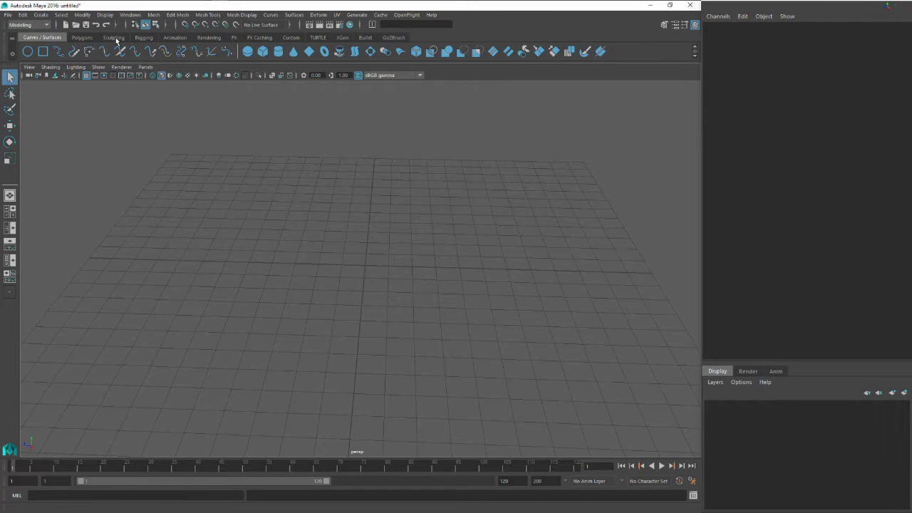
pyautogui.click(114, 37)
pyautogui.click(144, 38)
pyautogui.click(174, 38)
pyautogui.click(208, 38)
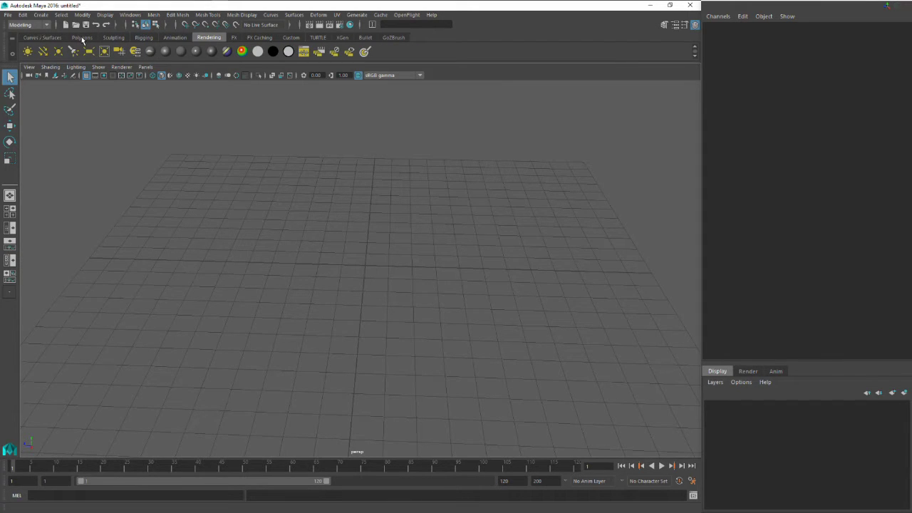
pyautogui.click(81, 38)
pyautogui.click(47, 27)
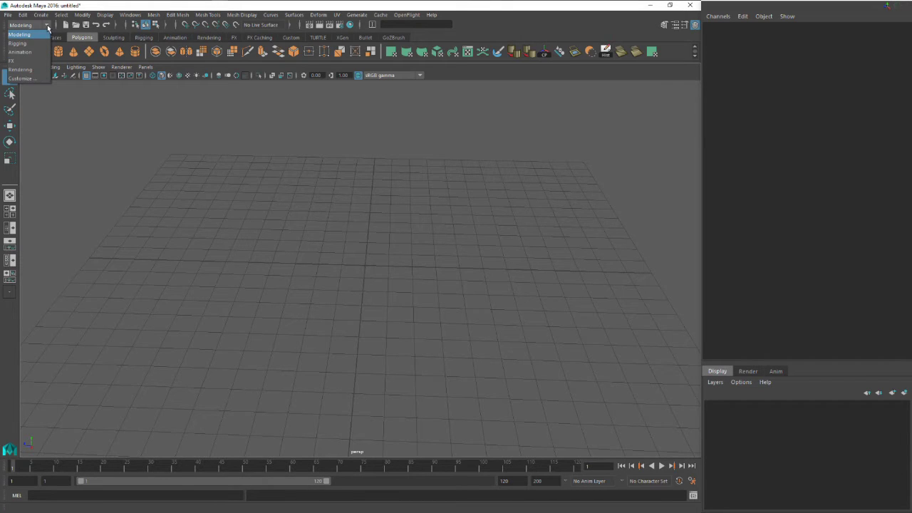
pyautogui.click(45, 27)
pyautogui.click(45, 26)
pyautogui.click(19, 35)
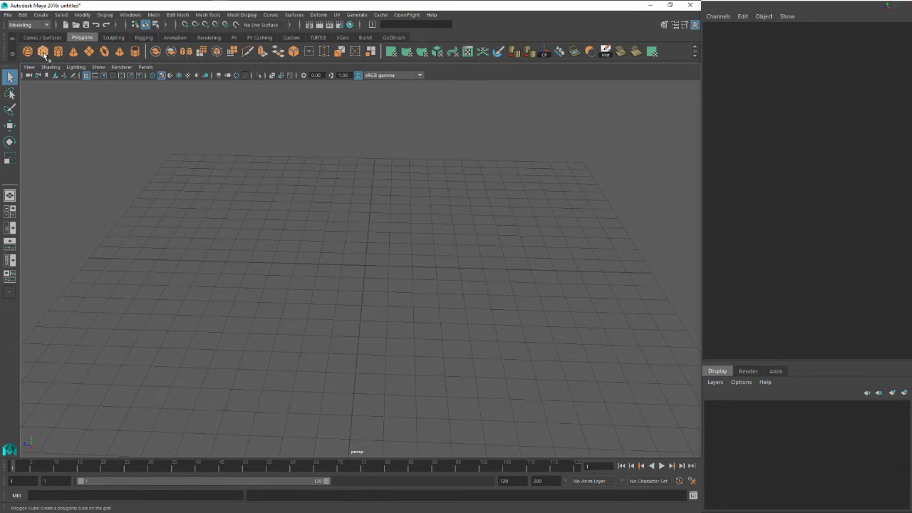
# - Create a polygon cube at the grid's origin and inspect it from above and from the side
pyautogui.click(43, 53)
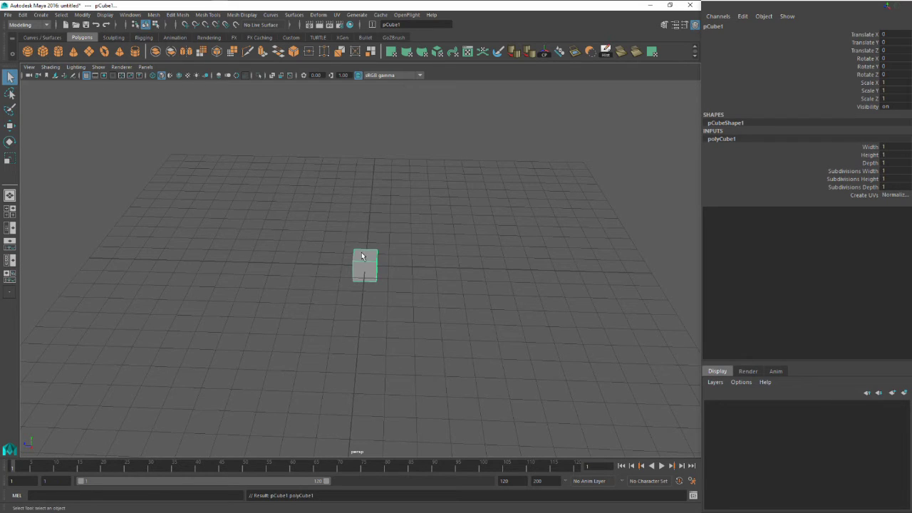
pyautogui.keyDown('alt'); pyautogui.moveTo(362, 255); pyautogui.dragTo(406, 364); pyautogui.keyUp('alt')
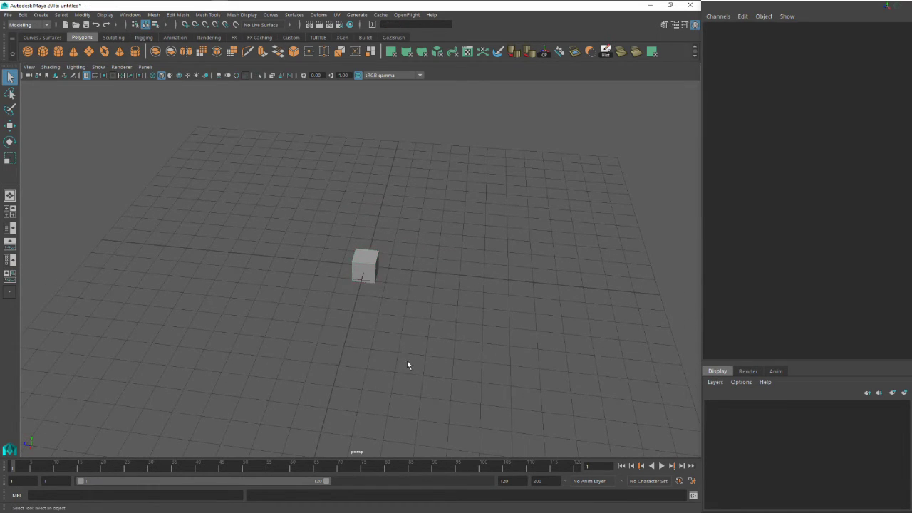
pyautogui.keyDown('alt'); pyautogui.moveTo(401, 312); pyautogui.dragTo(400, 297); pyautogui.keyUp('alt')
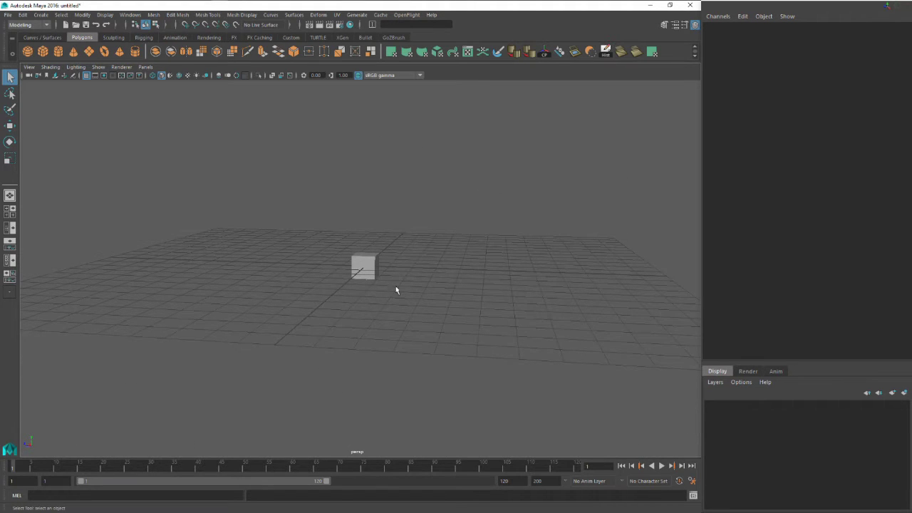
pyautogui.keyDown('alt'); pyautogui.moveTo(382, 190); pyautogui.dragTo(360, 268); pyautogui.keyUp('alt')
pyautogui.scroll(3, 384, 246)
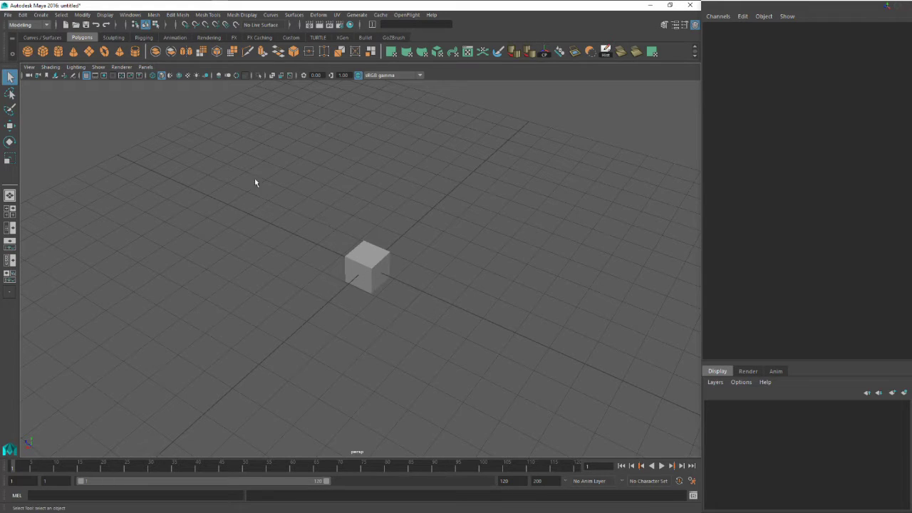
# - Create a second polygon cube at the origin, overlapping the first, and clear the selection
pyautogui.click(48, 17)
pyautogui.moveTo(65, 47)
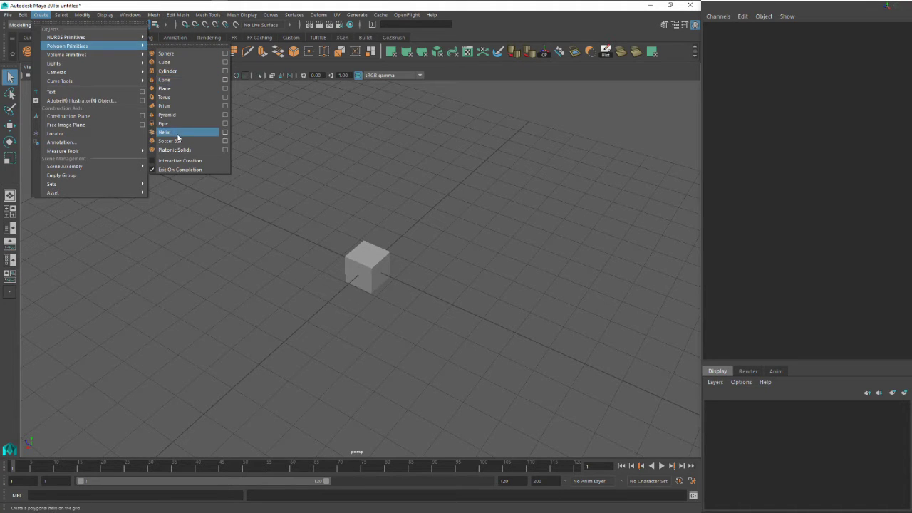
pyautogui.click(171, 62)
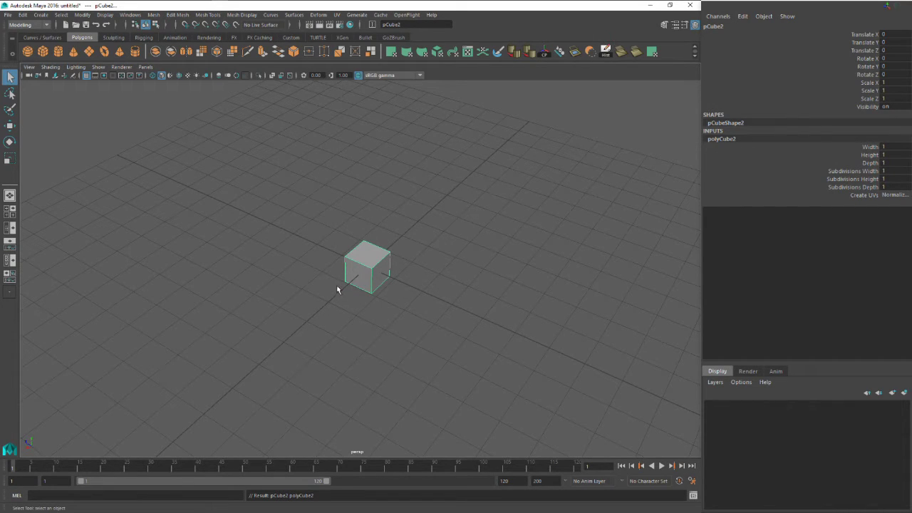
pyautogui.keyDown('alt'); pyautogui.moveTo(353, 282); pyautogui.dragTo(388, 303); pyautogui.keyUp('alt')
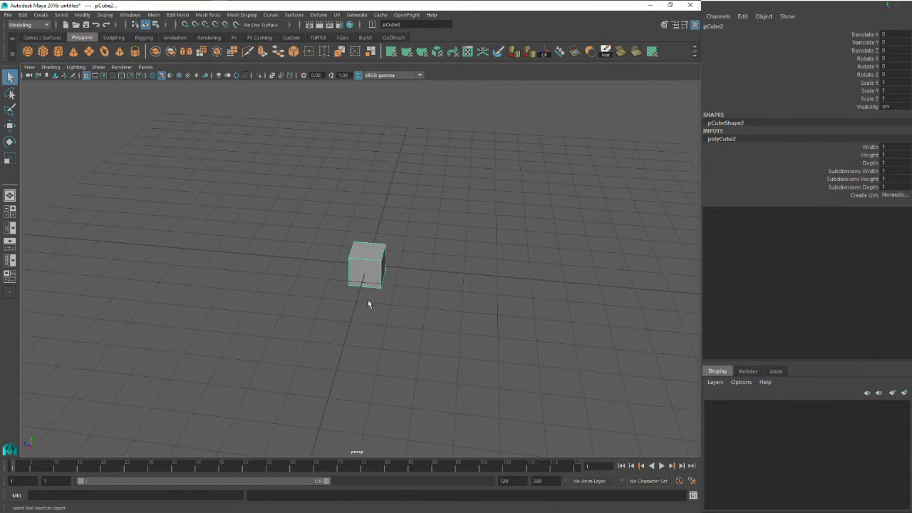
pyautogui.hotkey('ctrl', 'z')
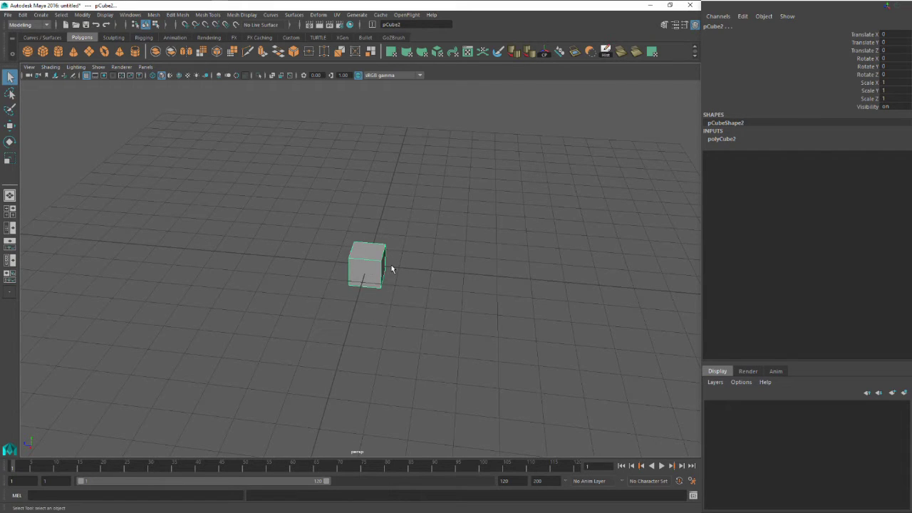
pyautogui.click(388, 265)
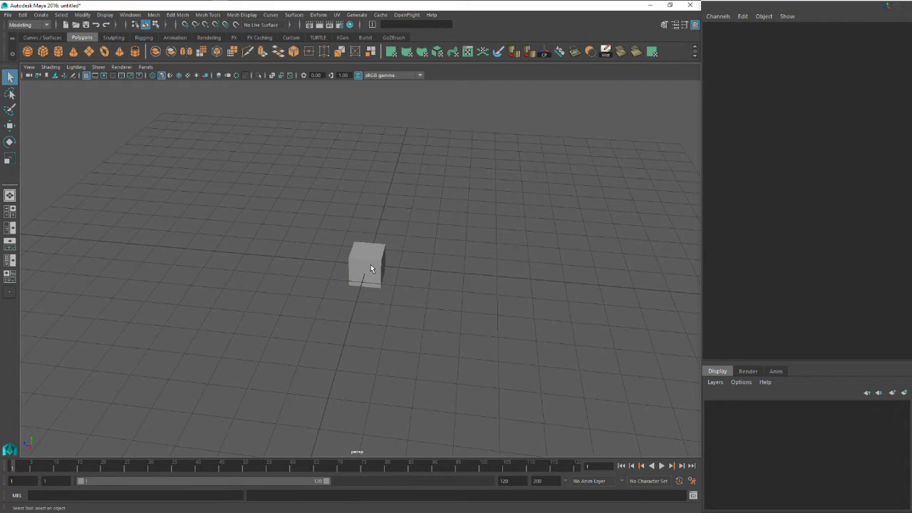
# - Move the first cube along the Z axis to about 2.64, away from the second cube
pyautogui.click(370, 269)
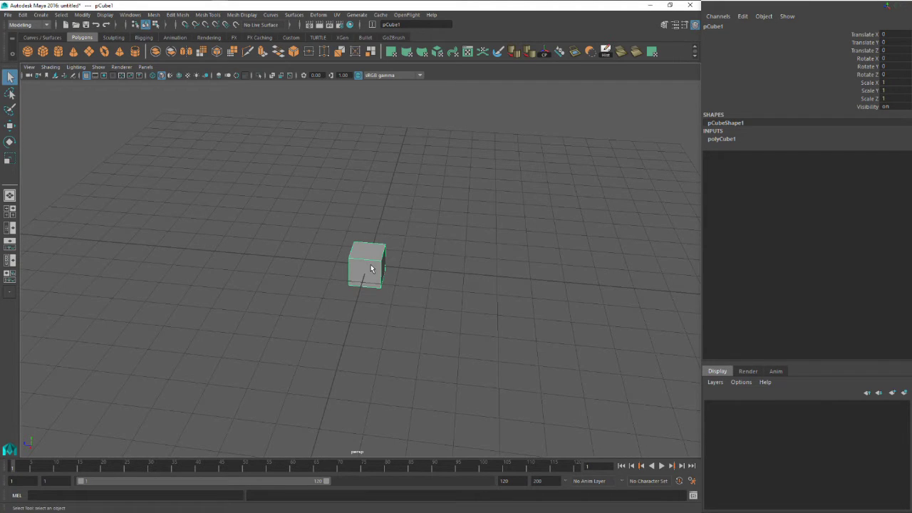
pyautogui.press('w')
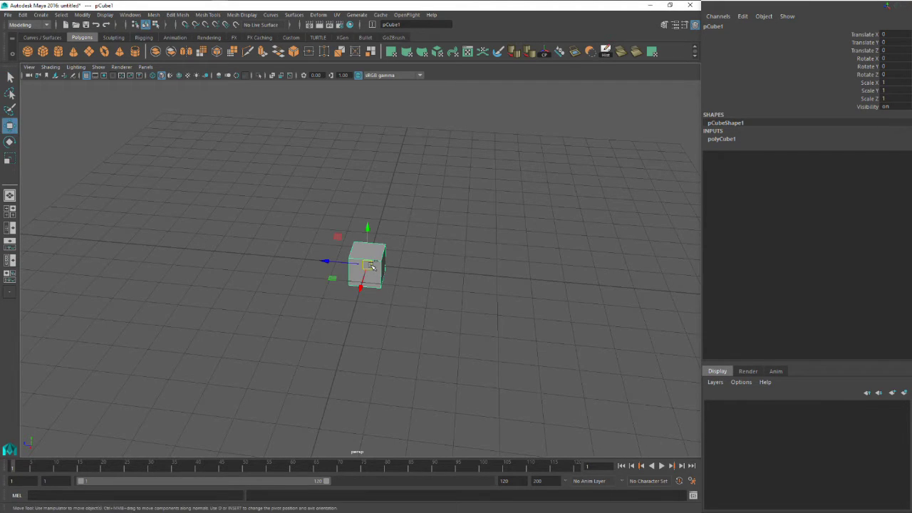
pyautogui.click(10, 77)
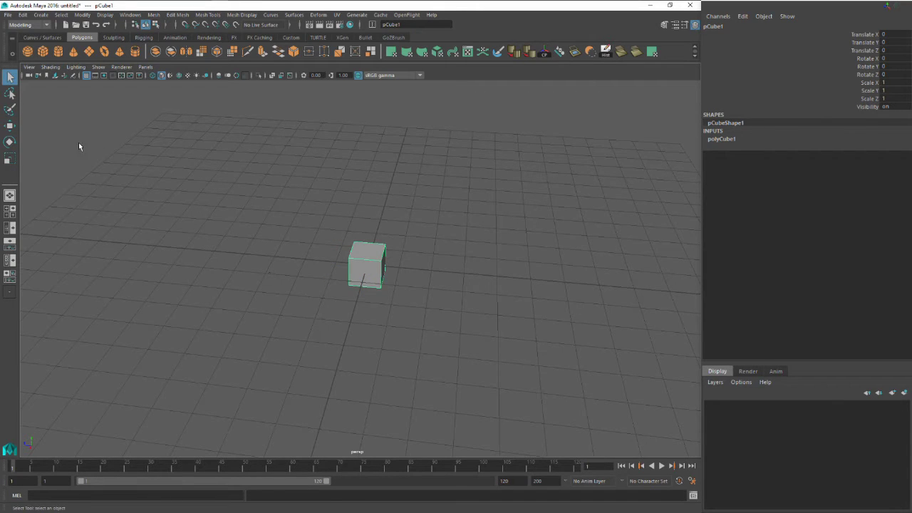
pyautogui.click(10, 125)
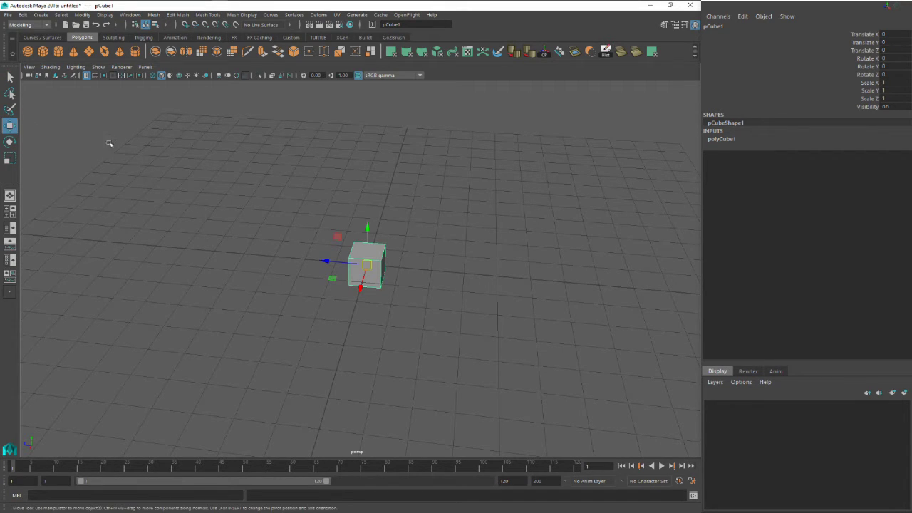
pyautogui.keyDown('alt'); pyautogui.moveTo(396, 273); pyautogui.dragTo(320, 242); pyautogui.keyUp('alt')
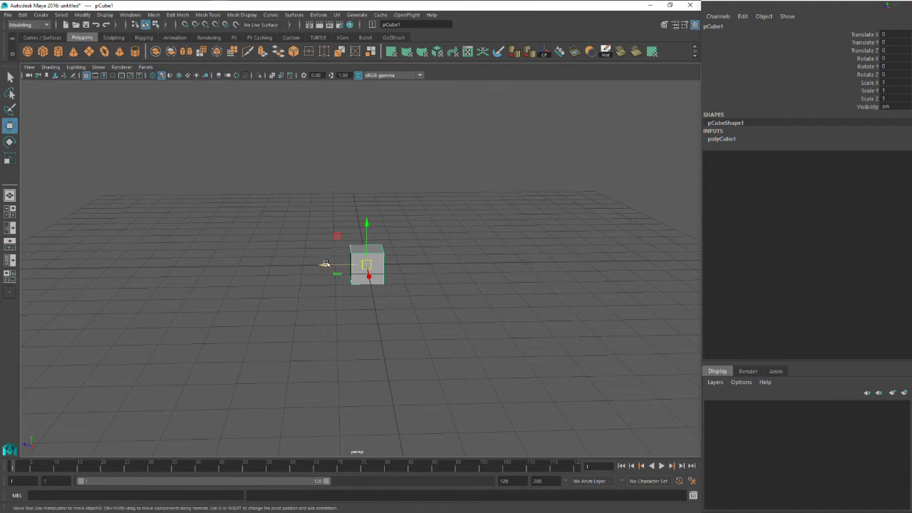
pyautogui.moveTo(324, 264); pyautogui.dragTo(311, 266)
pyautogui.keyDown('alt'); pyautogui.moveTo(25, 447); pyautogui.dragTo(277, 406); pyautogui.keyUp('alt')
pyautogui.keyDown('alt'); pyautogui.moveTo(26, 442); pyautogui.dragTo(216, 340); pyautogui.keyUp('alt')
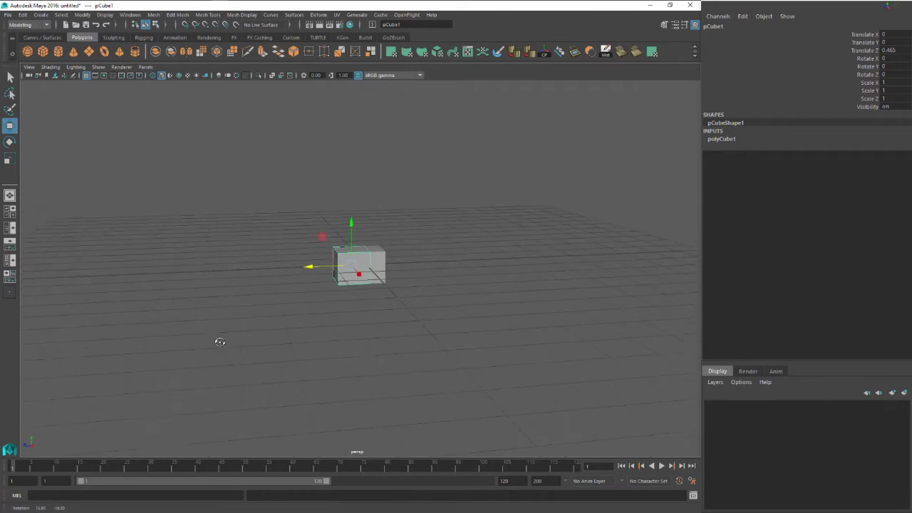
pyautogui.moveTo(311, 268); pyautogui.dragTo(237, 269)
pyautogui.keyDown('alt'); pyautogui.moveTo(333, 291); pyautogui.dragTo(359, 259); pyautogui.keyUp('alt')
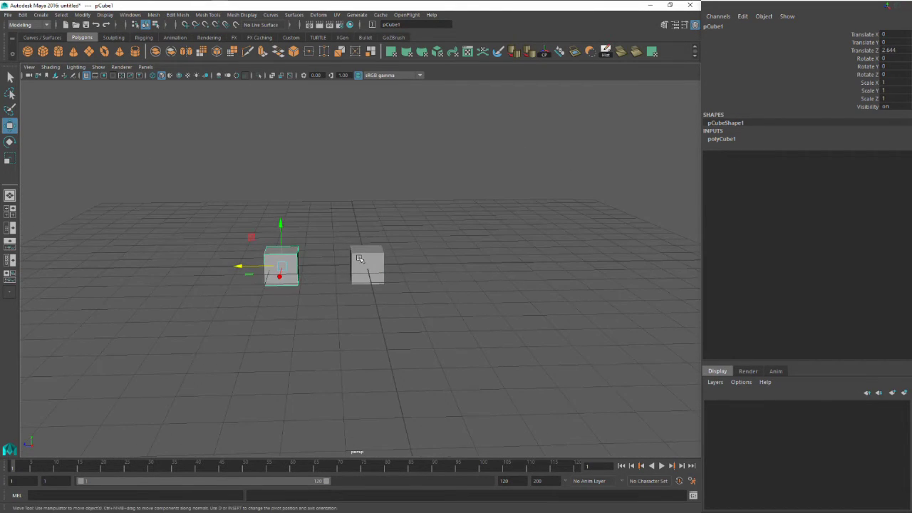
# - Move the second cube along its axes and planes to about X -0.34, Y 1.32, Z -0.35
pyautogui.click(359, 259)
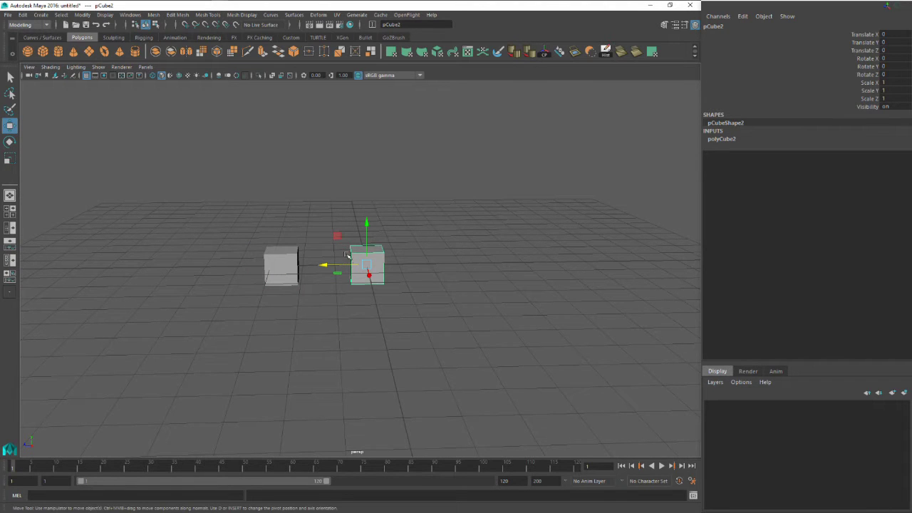
pyautogui.moveTo(366, 222); pyautogui.dragTo(366, 200)
pyautogui.keyDown('alt'); pyautogui.moveTo(343, 205); pyautogui.dragTo(421, 243); pyautogui.keyUp('alt')
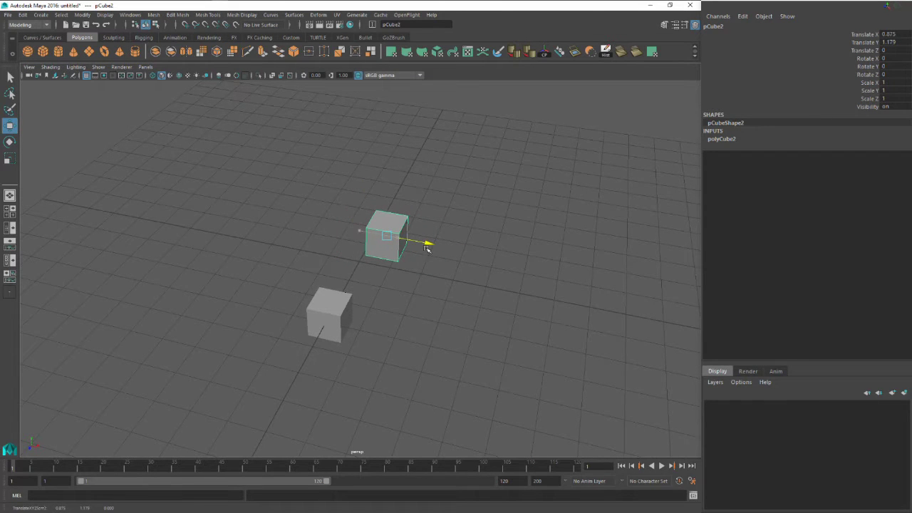
pyautogui.keyDown('alt'); pyautogui.moveTo(437, 258); pyautogui.dragTo(286, 225); pyautogui.keyUp('alt')
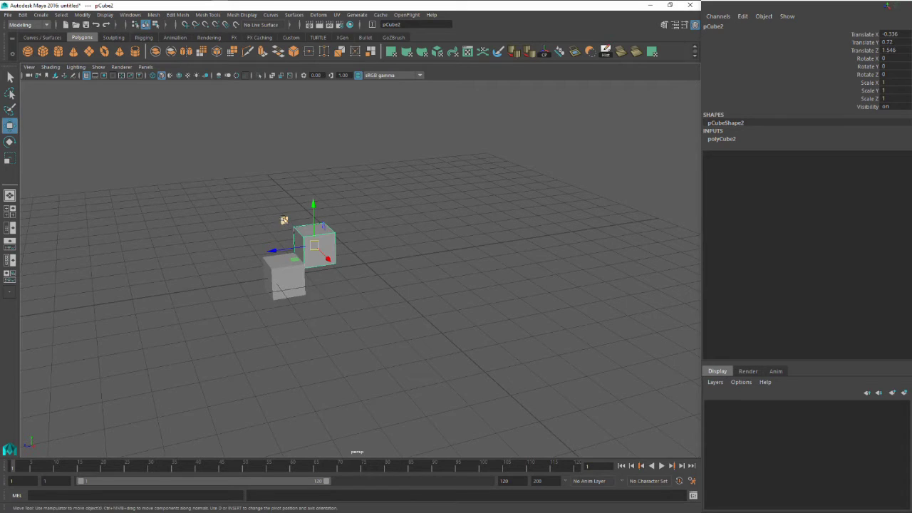
pyautogui.keyDown('alt'); pyautogui.moveTo(292, 222); pyautogui.dragTo(299, 228); pyautogui.keyUp('alt')
pyautogui.moveTo(294, 228); pyautogui.dragTo(314, 225, button='middle')
pyautogui.keyDown('alt'); pyautogui.moveTo(333, 239); pyautogui.dragTo(313, 238); pyautogui.keyUp('alt')
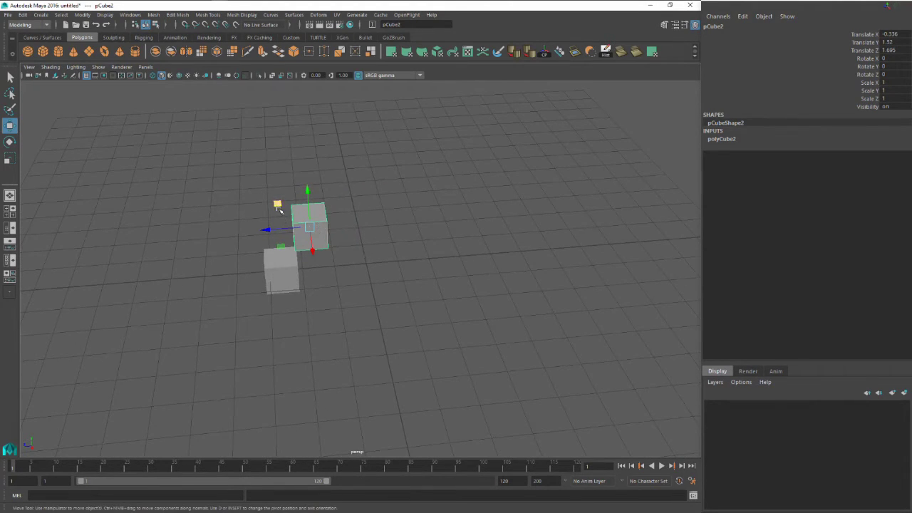
pyautogui.moveTo(267, 228); pyautogui.dragTo(334, 223, button='middle')
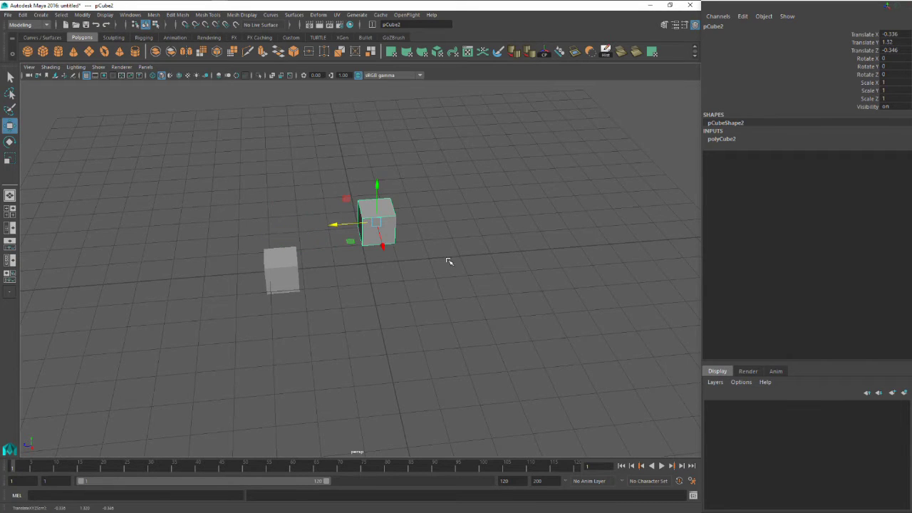
pyautogui.keyDown('alt'); pyautogui.moveTo(449, 261); pyautogui.dragTo(432, 247); pyautogui.keyUp('alt')
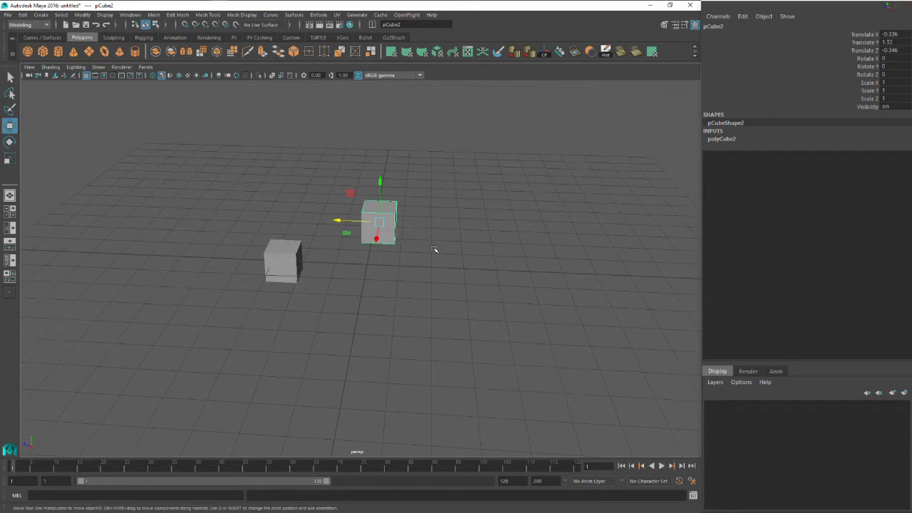
# - Frame the view on the raised second cube and inspect it from another side
pyautogui.press('f')
pyautogui.keyDown('alt'); pyautogui.moveTo(371, 285); pyautogui.dragTo(393, 275); pyautogui.keyUp('alt')
pyautogui.scroll(-2, 402, 279)
pyautogui.keyDown('alt'); pyautogui.moveTo(392, 275); pyautogui.dragTo(178, 287, button='right'); pyautogui.keyUp('alt')
# - Select the first cube, frame the view on it, and inspect its surroundings
pyautogui.click(132, 321)
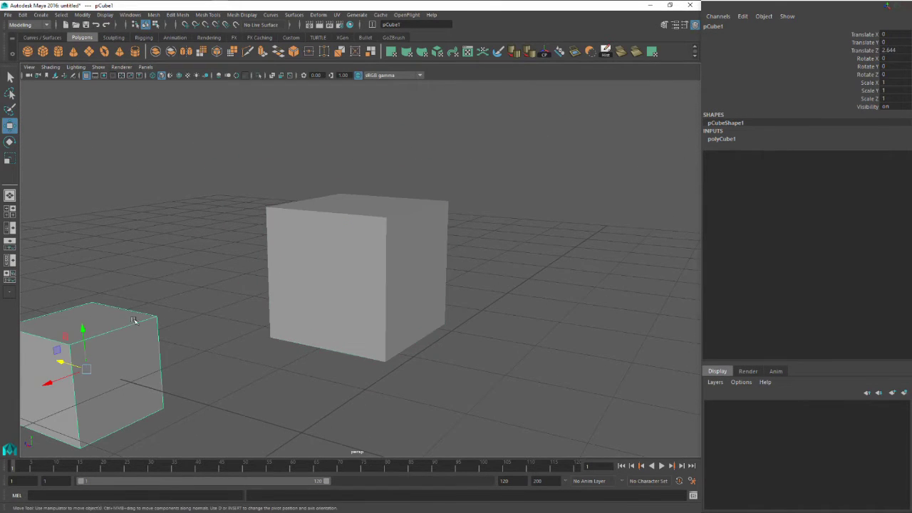
pyautogui.press('f')
pyautogui.keyDown('alt'); pyautogui.moveTo(177, 313); pyautogui.dragTo(228, 312); pyautogui.keyUp('alt')
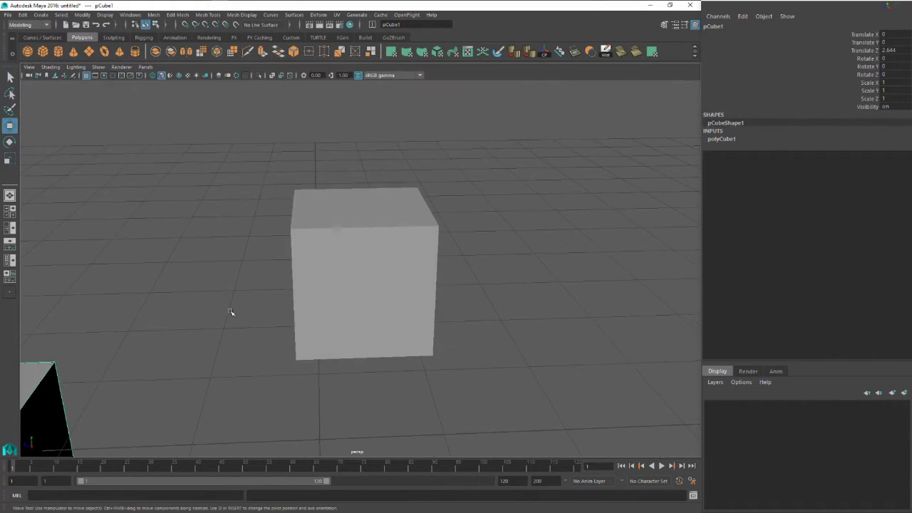
pyautogui.keyDown('alt'); pyautogui.moveTo(257, 313); pyautogui.dragTo(335, 244, button='middle'); pyautogui.keyUp('alt')
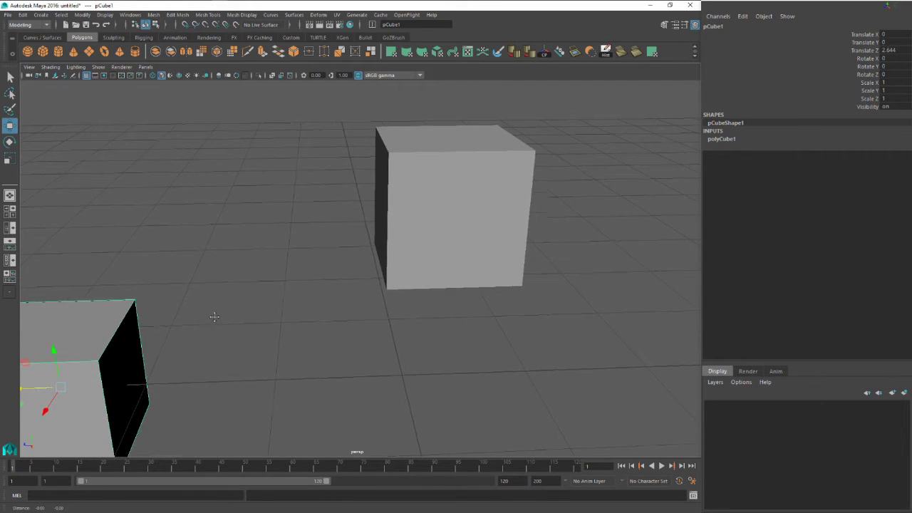
pyautogui.keyDown('alt'); pyautogui.moveTo(214, 315); pyautogui.dragTo(383, 228, button='middle'); pyautogui.keyUp('alt')
pyautogui.keyDown('alt'); pyautogui.moveTo(382, 228); pyautogui.dragTo(451, 211); pyautogui.keyUp('alt')
# - Switch the view's focus back to the raised cube and then again to the first cube
pyautogui.click(647, 137)
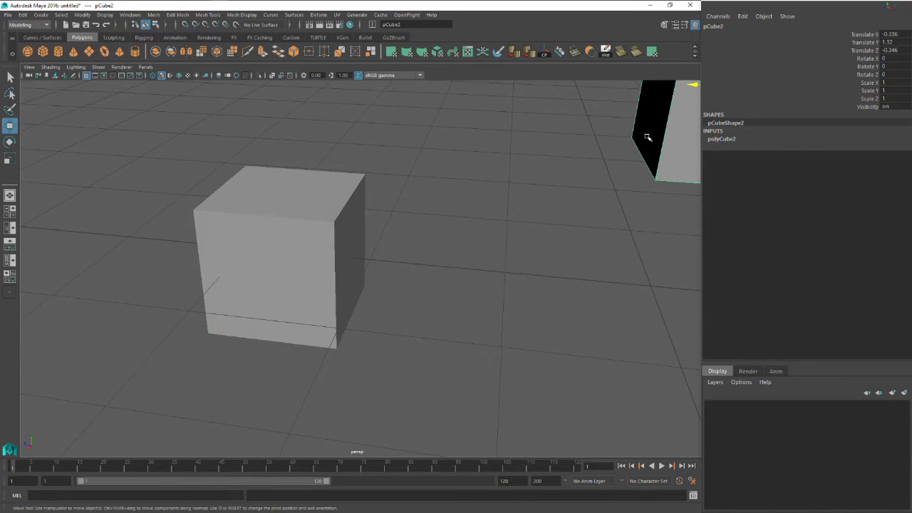
pyautogui.press('f')
pyautogui.keyDown('alt'); pyautogui.moveTo(418, 244); pyautogui.dragTo(351, 253); pyautogui.keyUp('alt')
pyautogui.scroll(-5, 350, 252)
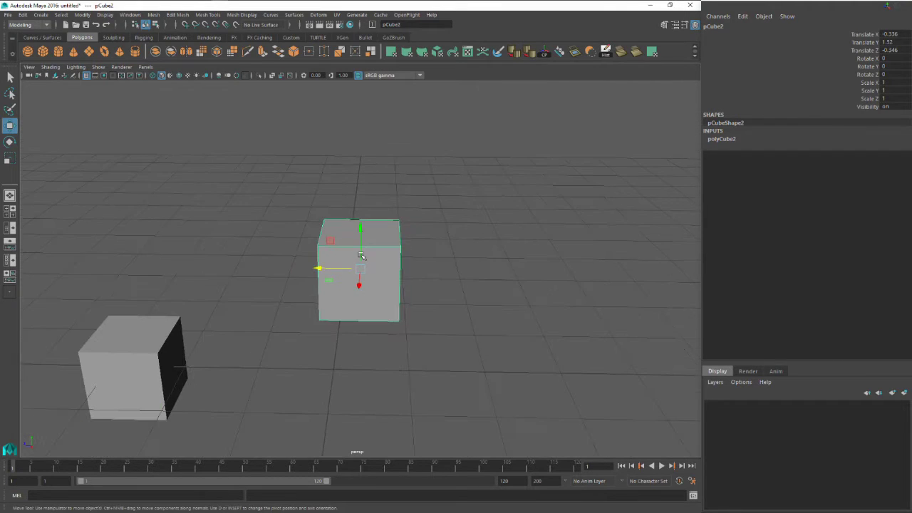
pyautogui.click(168, 343)
pyautogui.press('f')
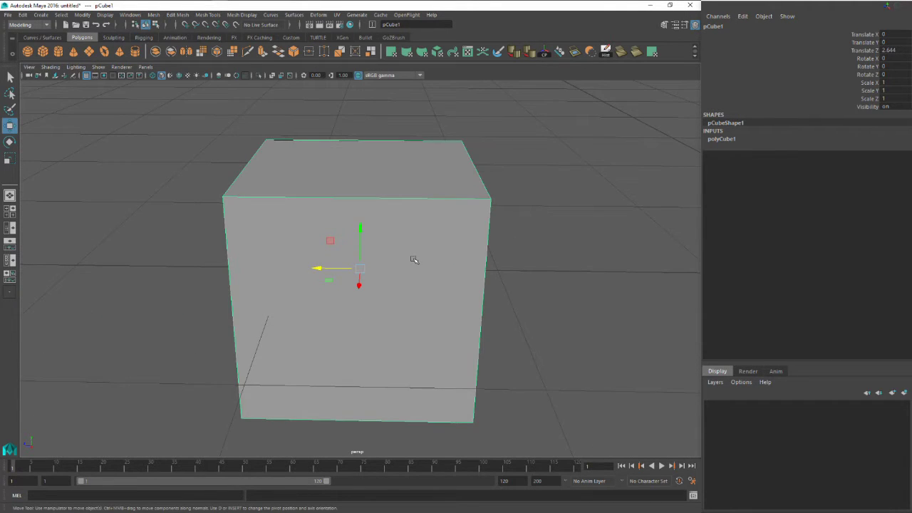
# - Inspect the first cube from farther back, orbiting and zooming in and out around it
pyautogui.scroll(-3, 413, 259)
pyautogui.moveTo(414, 259)
pyautogui.keyDown('alt'); pyautogui.mouseDown()
pyautogui.moveTo(452, 253)
pyautogui.moveTo(410, 264)
pyautogui.mouseUp(); pyautogui.keyUp('alt')
pyautogui.scroll(-1, 411, 264)
pyautogui.scroll(1, 410, 264)
pyautogui.scroll(-1, 410, 264)
pyautogui.scroll(1, 411, 263)
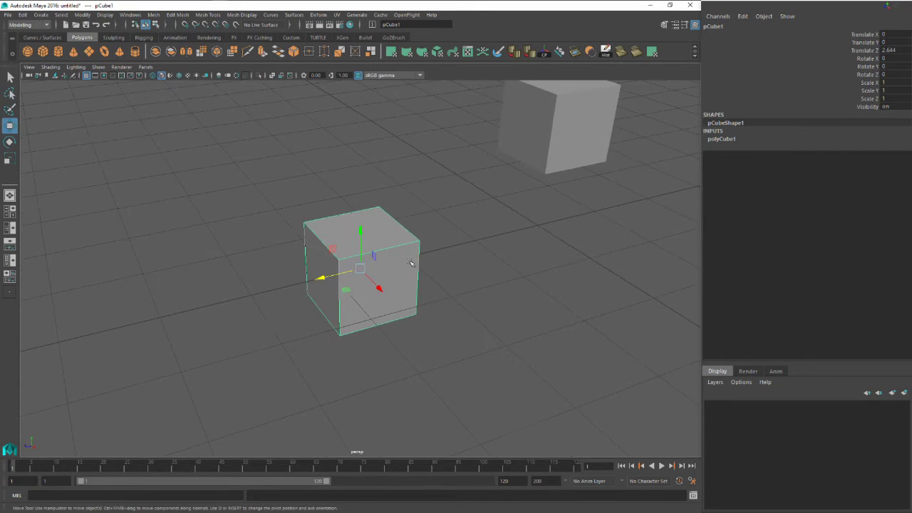
pyautogui.scroll(-1, 412, 264)
pyautogui.scroll(1, 426, 257)
pyautogui.scroll(-2, 444, 254)
pyautogui.scroll(3, 396, 263)
pyautogui.scroll(-2, 402, 259)
# - Select the raised cube, frame the view on it, and widen the view until both cubes are in sight
pyautogui.click(423, 261)
pyautogui.keyDown('alt'); pyautogui.moveTo(423, 261); pyautogui.dragTo(353, 212); pyautogui.keyUp('alt')
pyautogui.click(413, 189)
pyautogui.press('f')
pyautogui.scroll(-1, 354, 212)
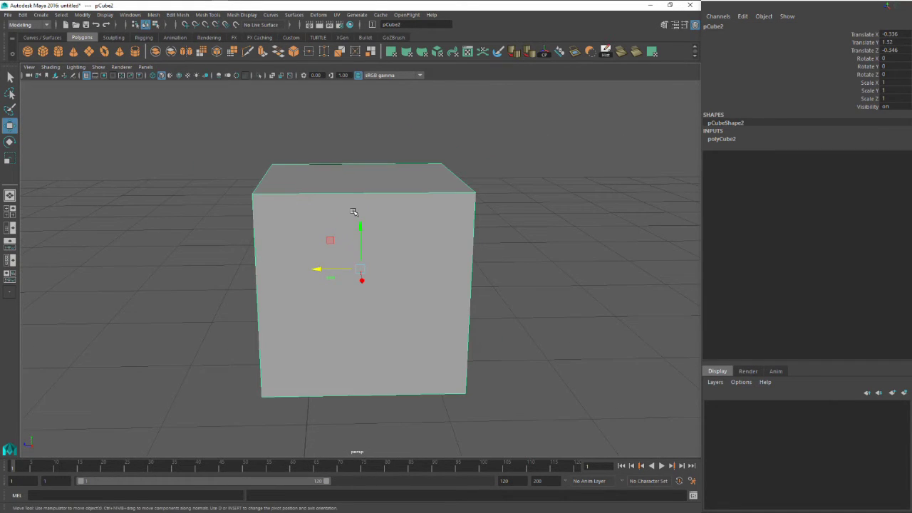
pyautogui.scroll(-3, 301, 300)
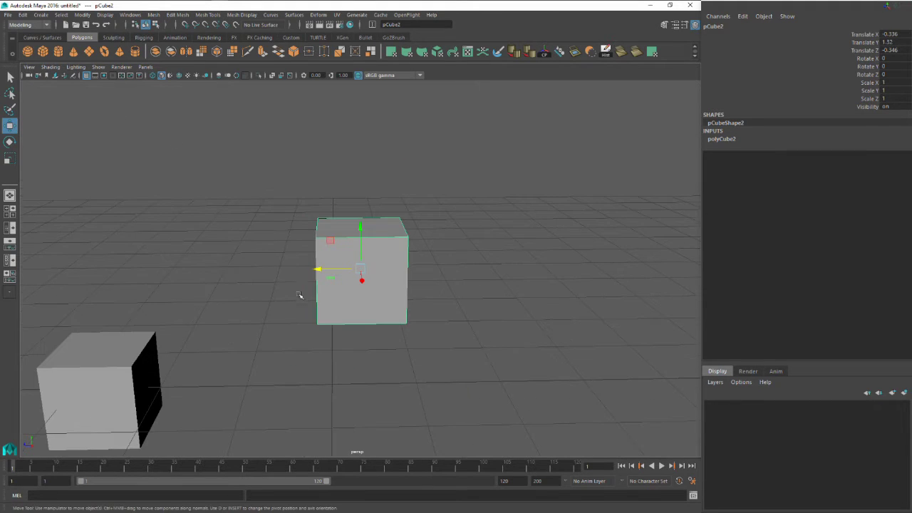
# - Alternate the selection between the two cubes, ending with the first cube selected
pyautogui.click(156, 378)
pyautogui.click(389, 277)
pyautogui.click(113, 356)
pyautogui.click(317, 299)
pyautogui.click(131, 376)
pyautogui.scroll(-1, 278, 298)
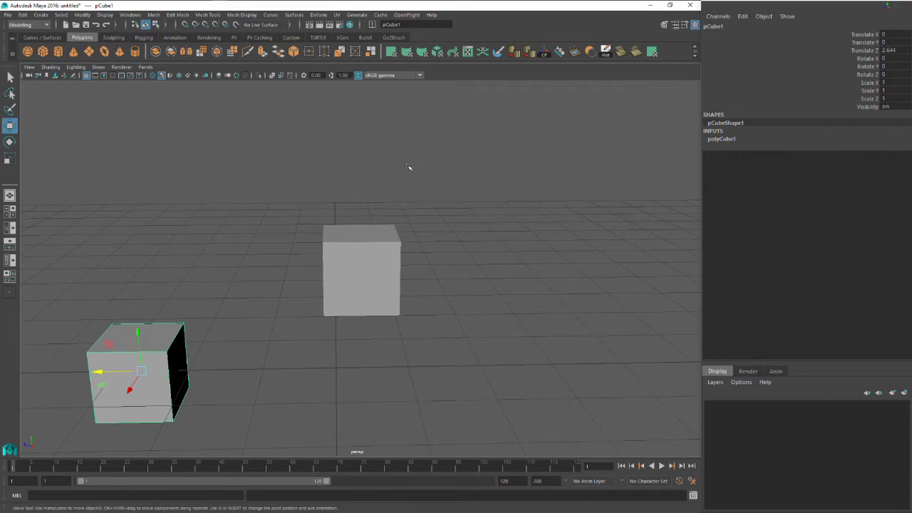
# - Select both cubes together with a selection box drawn across them
pyautogui.moveTo(408, 160); pyautogui.dragTo(160, 421)
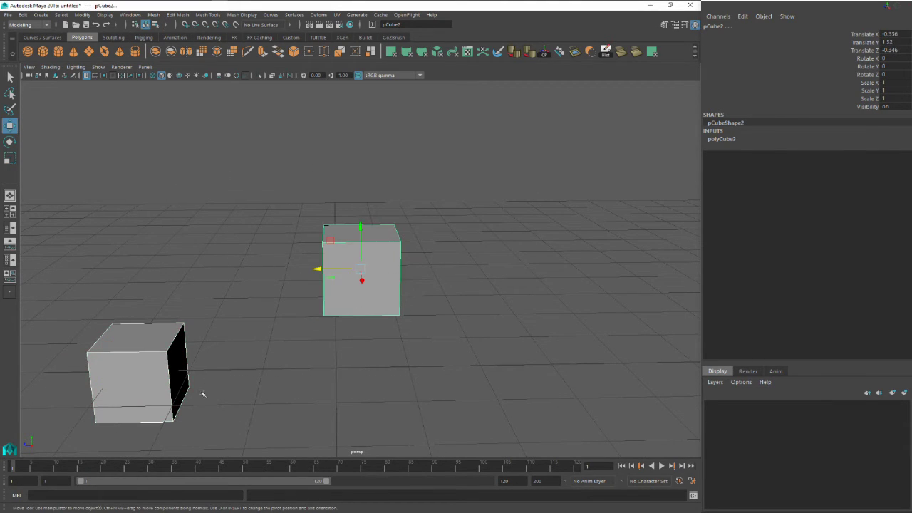
pyautogui.moveTo(390, 194); pyautogui.dragTo(77, 430)
pyautogui.moveTo(424, 142); pyautogui.dragTo(110, 428)
# - Select the first cube on its own and delete it
pyautogui.click(385, 276)
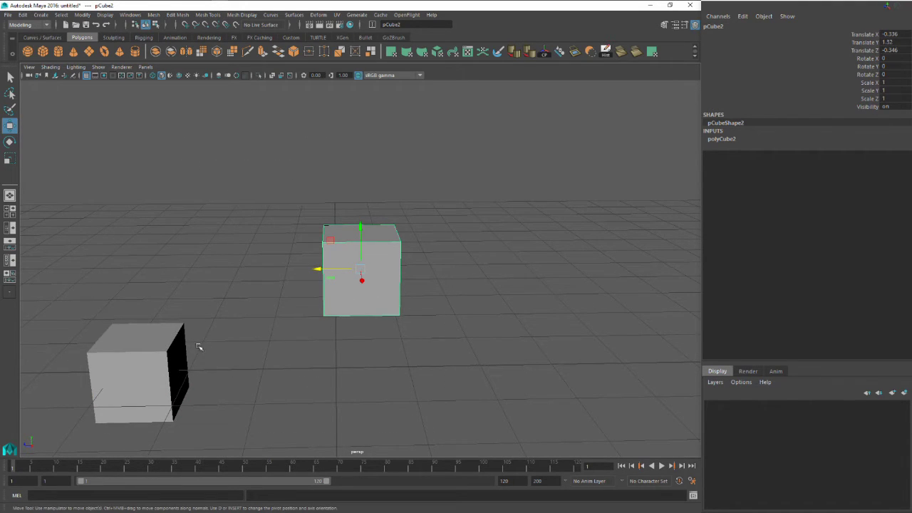
pyautogui.click(159, 357)
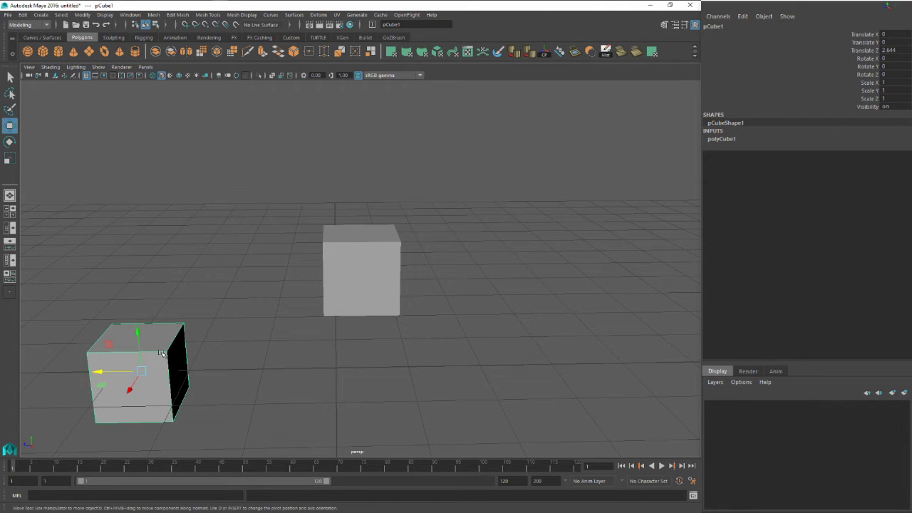
pyautogui.press('Delete')
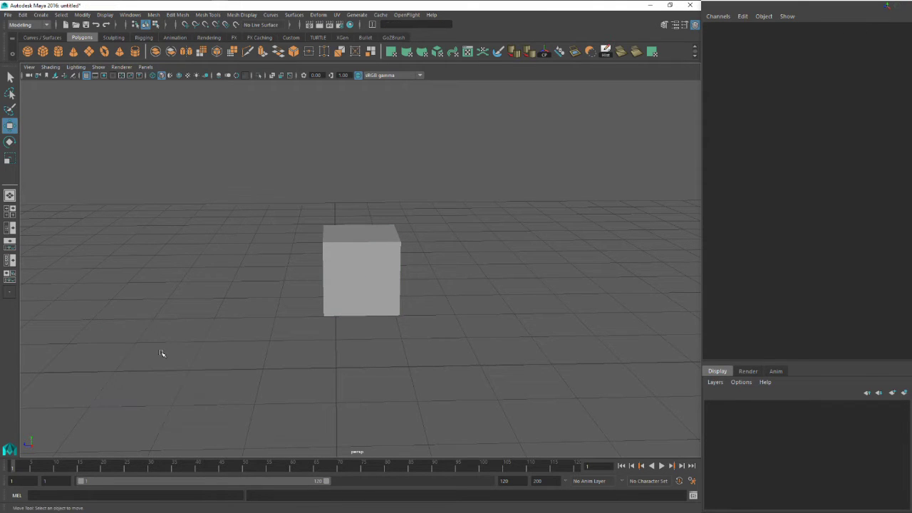
# - Select the remaining cube, frame the view on it, and look at it from an angle
pyautogui.click(359, 264)
pyautogui.press('f')
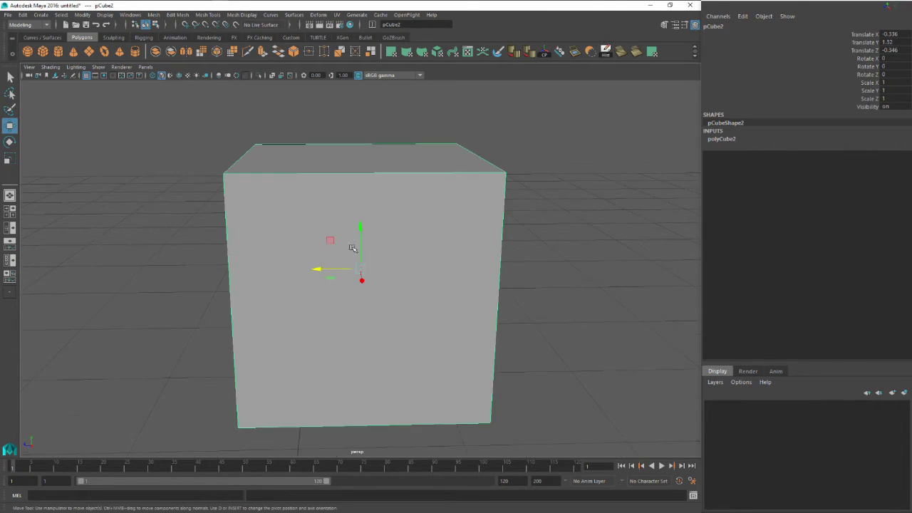
pyautogui.keyDown('alt'); pyautogui.moveTo(311, 223); pyautogui.dragTo(354, 245); pyautogui.keyUp('alt')
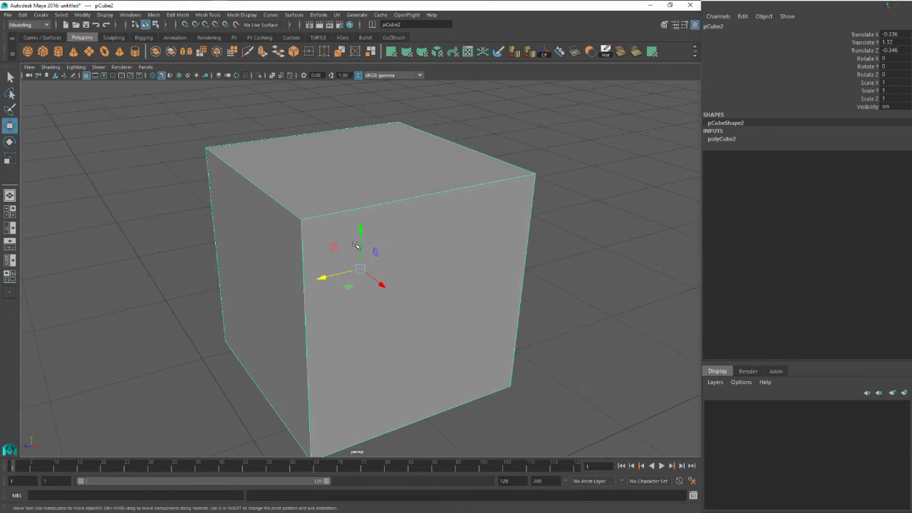
pyautogui.keyDown('alt'); pyautogui.moveTo(356, 246); pyautogui.dragTo(338, 224, button='middle'); pyautogui.keyUp('alt')
pyautogui.keyDown('alt'); pyautogui.moveTo(360, 255); pyautogui.dragTo(376, 227); pyautogui.keyUp('alt')
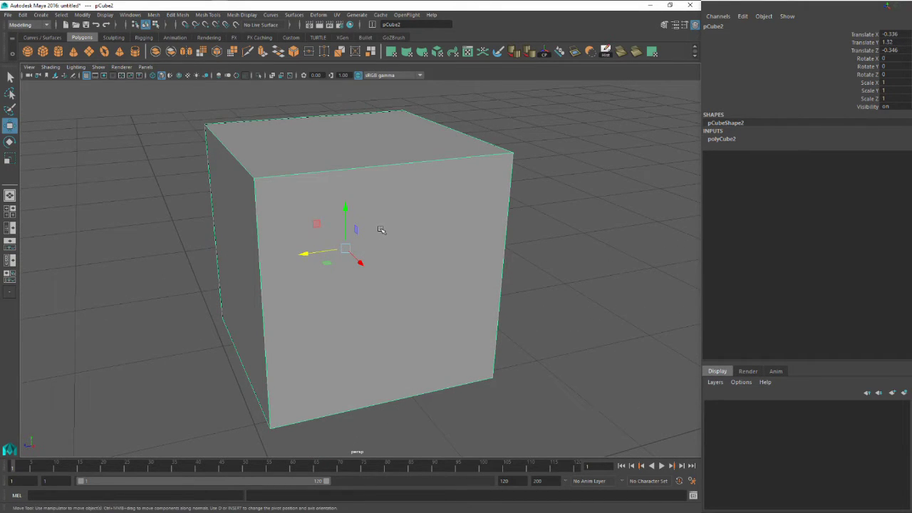
# - Switch the cube to Face selection mode and select its front face
pyautogui.rightClick(382, 229)
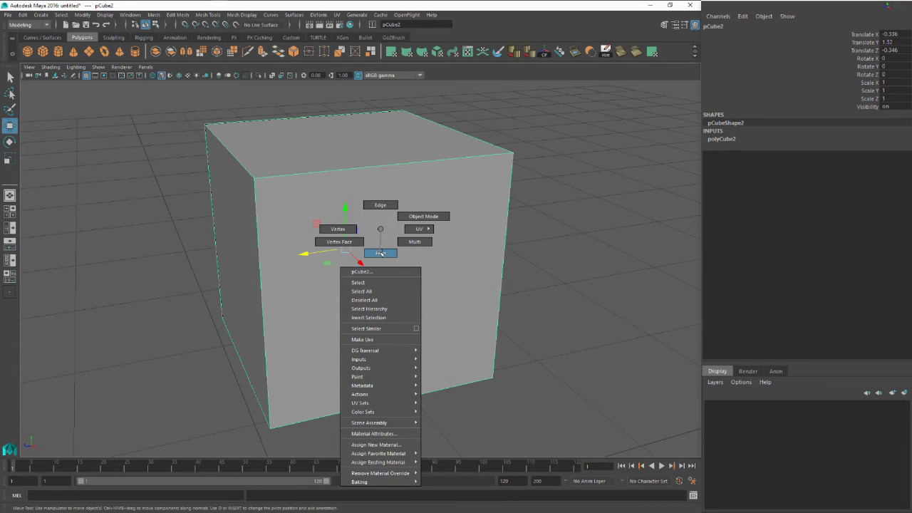
pyautogui.click(382, 253)
pyautogui.click(372, 234)
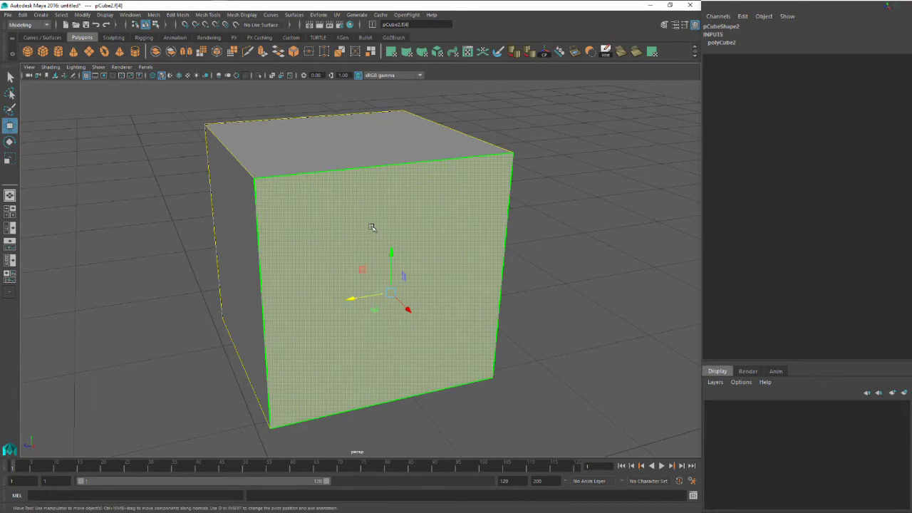
# - Switch the cube to Vertex Face mode and examine its separated faces from several angles
pyautogui.rightClick(372, 227)
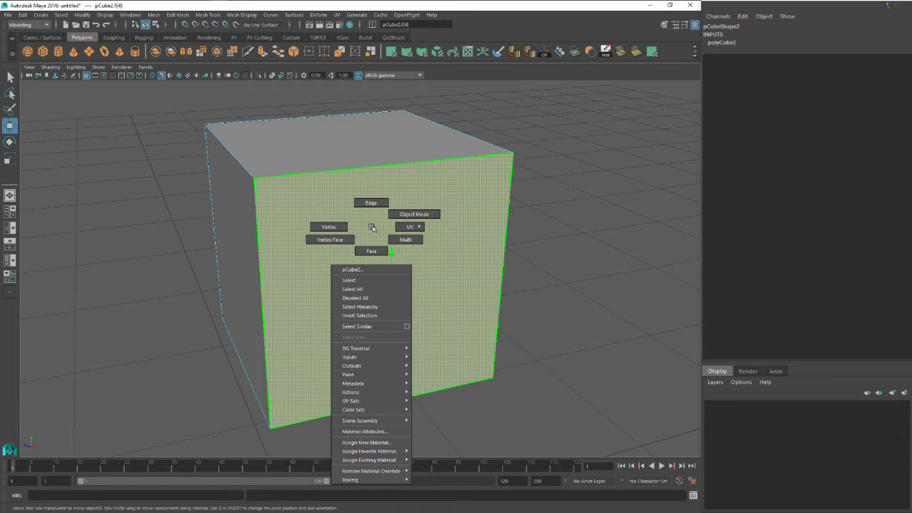
pyautogui.click(355, 239)
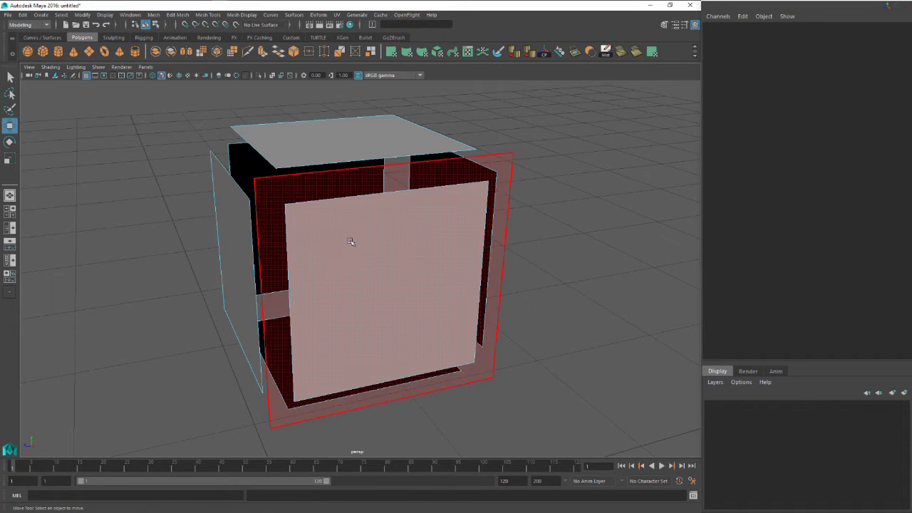
pyautogui.keyDown('alt'); pyautogui.moveTo(543, 226); pyautogui.dragTo(516, 229); pyautogui.keyUp('alt')
pyautogui.keyDown('alt'); pyautogui.moveTo(343, 200); pyautogui.dragTo(401, 207); pyautogui.keyUp('alt')
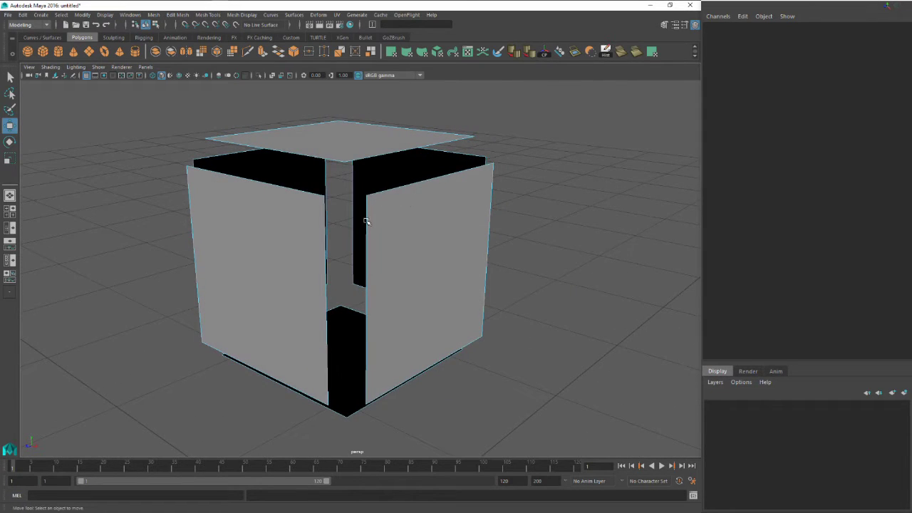
pyautogui.keyDown('alt'); pyautogui.moveTo(415, 283); pyautogui.dragTo(375, 278); pyautogui.keyUp('alt')
pyautogui.keyDown('alt'); pyautogui.moveTo(347, 236); pyautogui.dragTo(375, 226); pyautogui.keyUp('alt')
# - Switch the cube to Edge mode and select edges around the front face, ending on its upper edge
pyautogui.rightClick(374, 226)
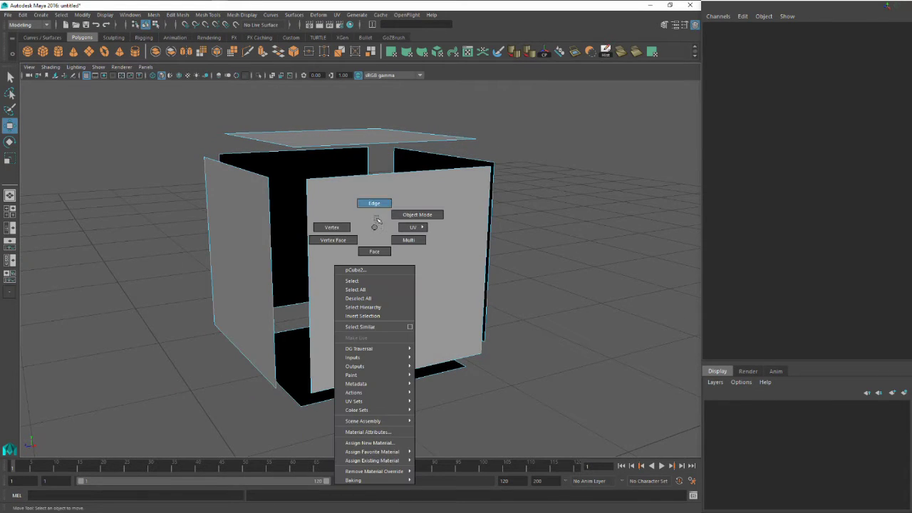
pyautogui.click(374, 203)
pyautogui.click(302, 178)
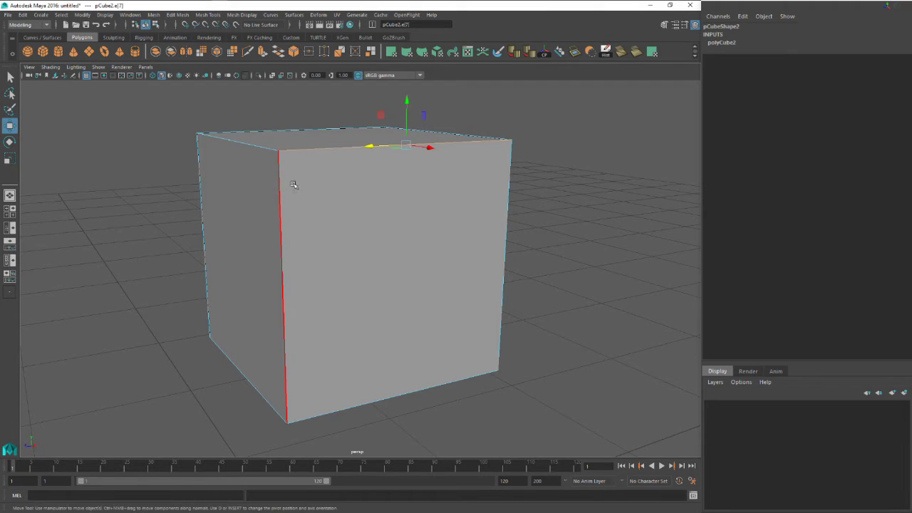
pyautogui.click(279, 221)
pyautogui.click(420, 379)
pyautogui.click(499, 267)
pyautogui.click(432, 155)
pyautogui.keyDown('alt'); pyautogui.moveTo(349, 236); pyautogui.dragTo(288, 183); pyautogui.keyUp('alt')
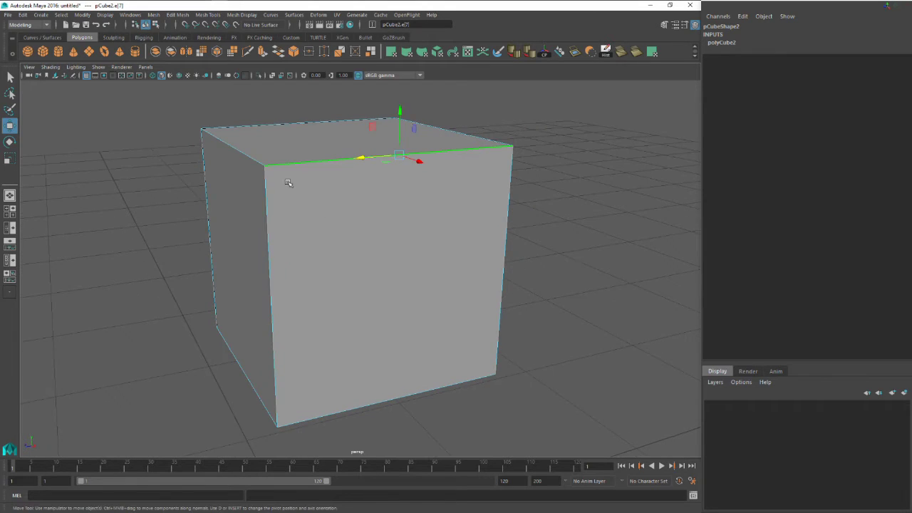
# - Switch the cube to Vertex mode and select individual upper corner vertices
pyautogui.rightClick(352, 202)
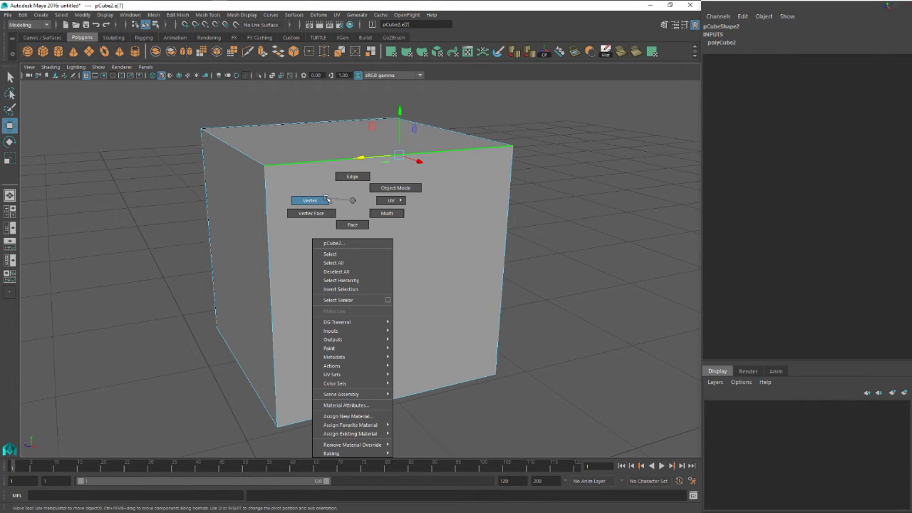
pyautogui.moveTo(327, 200); pyautogui.dragTo(325, 198, button='right')
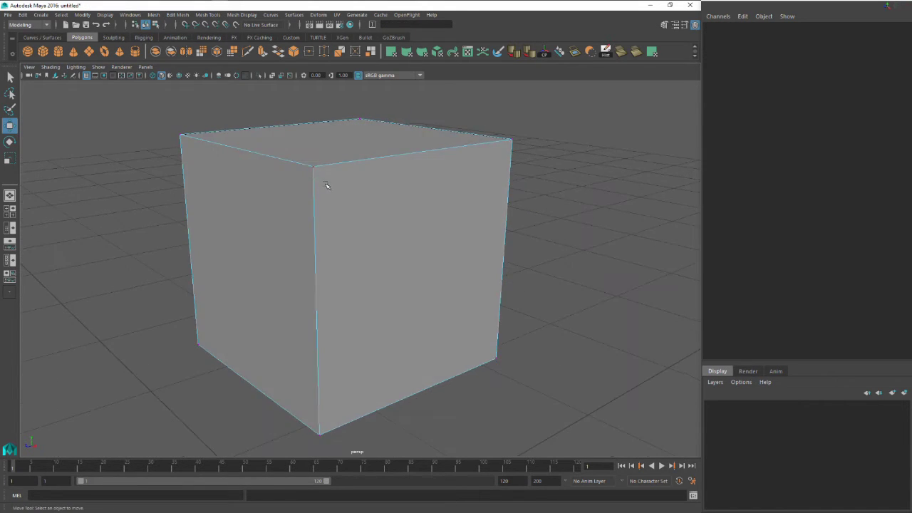
pyautogui.click(298, 161)
pyautogui.moveTo(535, 156); pyautogui.dragTo(534, 156)
pyautogui.keyDown('alt'); pyautogui.moveTo(489, 210); pyautogui.dragTo(446, 203); pyautogui.keyUp('alt')
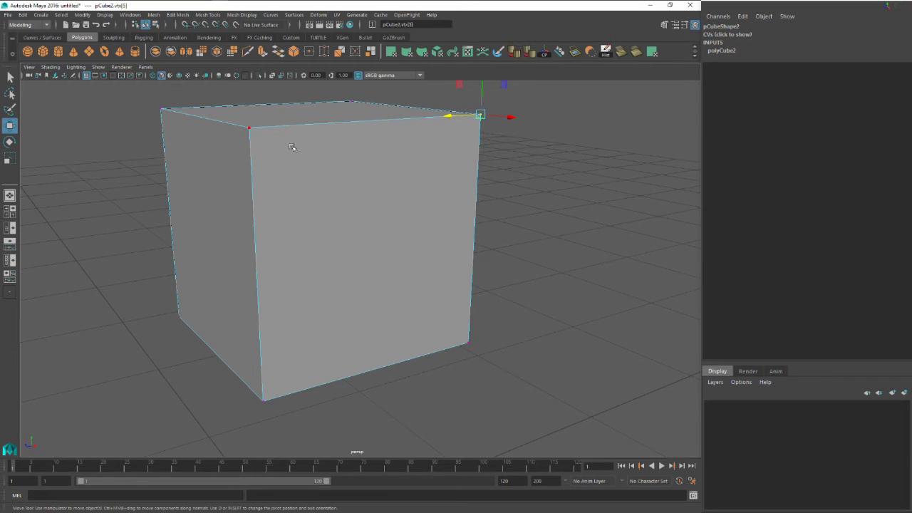
pyautogui.moveTo(299, 133); pyautogui.dragTo(505, 146)
pyautogui.keyDown('alt'); pyautogui.moveTo(260, 356); pyautogui.dragTo(301, 345); pyautogui.keyUp('alt')
# - Return to Object Mode, select the whole cube, and orbit around it
pyautogui.moveTo(323, 218); pyautogui.dragTo(360, 202, button='right')
pyautogui.click(317, 221)
pyautogui.keyDown('alt'); pyautogui.moveTo(316, 221); pyautogui.dragTo(438, 252); pyautogui.keyUp('alt')
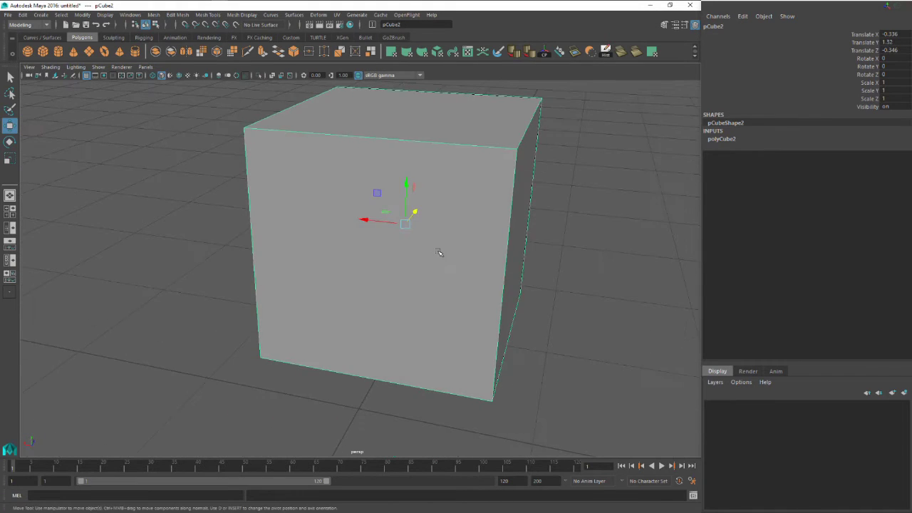
pyautogui.keyDown('alt'); pyautogui.moveTo(446, 236); pyautogui.dragTo(414, 249, button='right'); pyautogui.keyUp('alt')
pyautogui.keyDown('alt'); pyautogui.moveTo(413, 248); pyautogui.dragTo(378, 232); pyautogui.keyUp('alt')
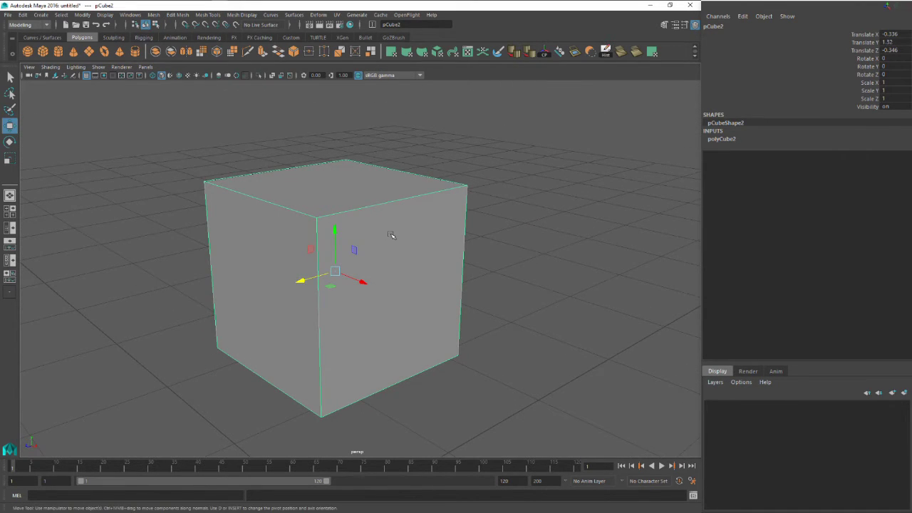
# - Switch the cube to Face mode and select several faces in turn, ending on the face pointing along positive X
pyautogui.rightClick(389, 233)
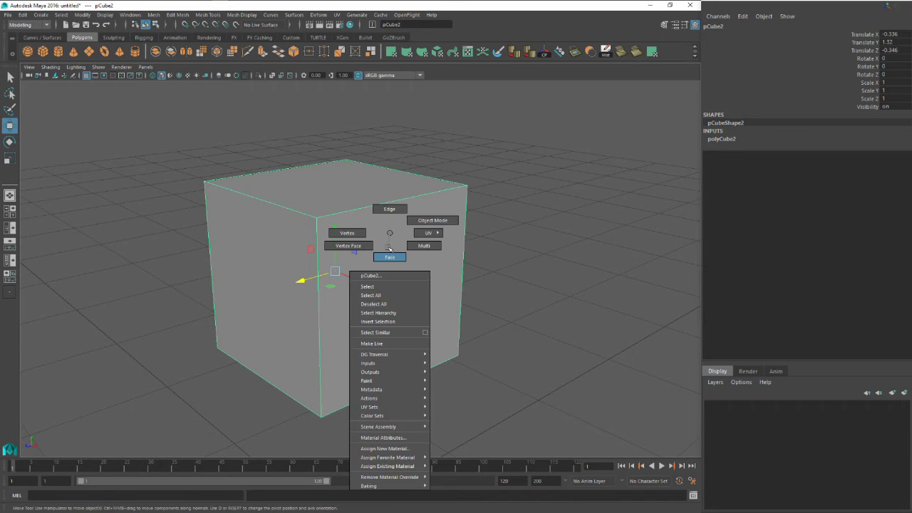
pyautogui.click(390, 256)
pyautogui.click(390, 257)
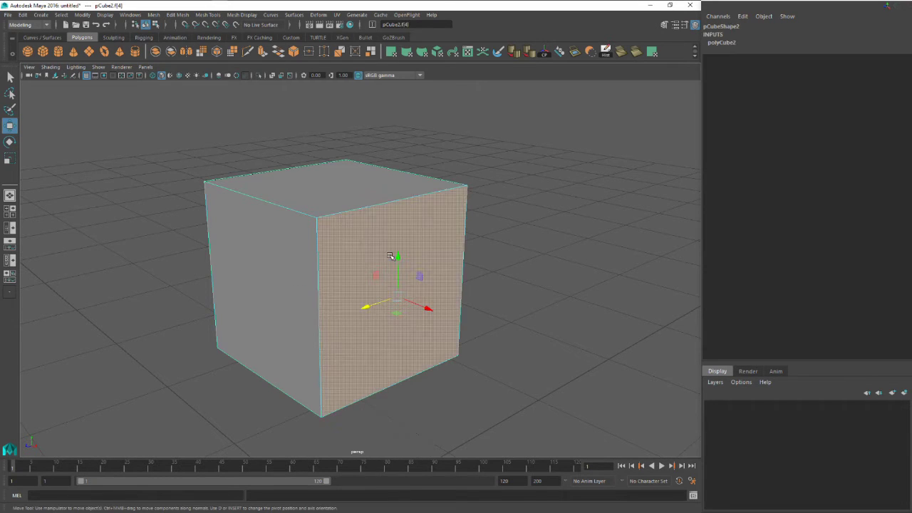
pyautogui.click(286, 255)
pyautogui.click(332, 193)
pyautogui.click(382, 284)
# - Stretch the cube by moving the selected face outward along X and the adjacent face outward to about Z 0.64
pyautogui.keyDown('alt'); pyautogui.moveTo(382, 284); pyautogui.dragTo(382, 307); pyautogui.keyUp('alt')
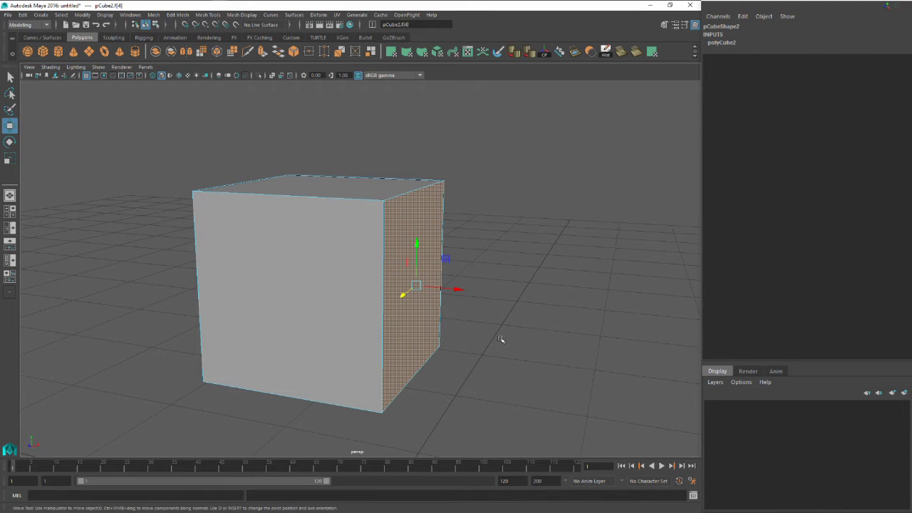
pyautogui.keyDown('alt'); pyautogui.moveTo(489, 328); pyautogui.dragTo(332, 286); pyautogui.keyUp('alt')
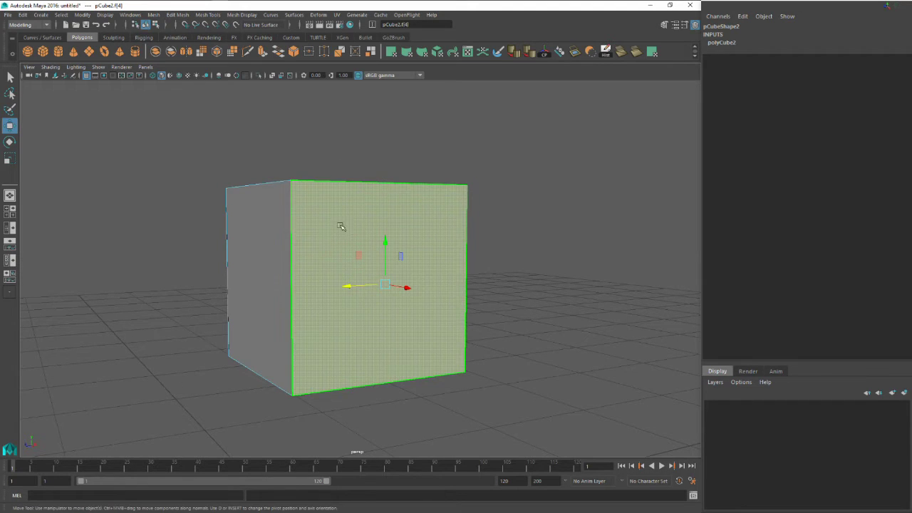
pyautogui.keyDown('alt'); pyautogui.moveTo(303, 357); pyautogui.dragTo(338, 364); pyautogui.keyUp('alt')
pyautogui.keyDown('alt'); pyautogui.moveTo(327, 396); pyautogui.dragTo(399, 349); pyautogui.keyUp('alt')
pyautogui.moveTo(450, 302)
pyautogui.keyDown('alt'); pyautogui.mouseDown()
pyautogui.moveTo(477, 297)
pyautogui.moveTo(377, 299)
pyautogui.moveTo(455, 307)
pyautogui.moveTo(444, 308)
pyautogui.mouseUp(); pyautogui.keyUp('alt')
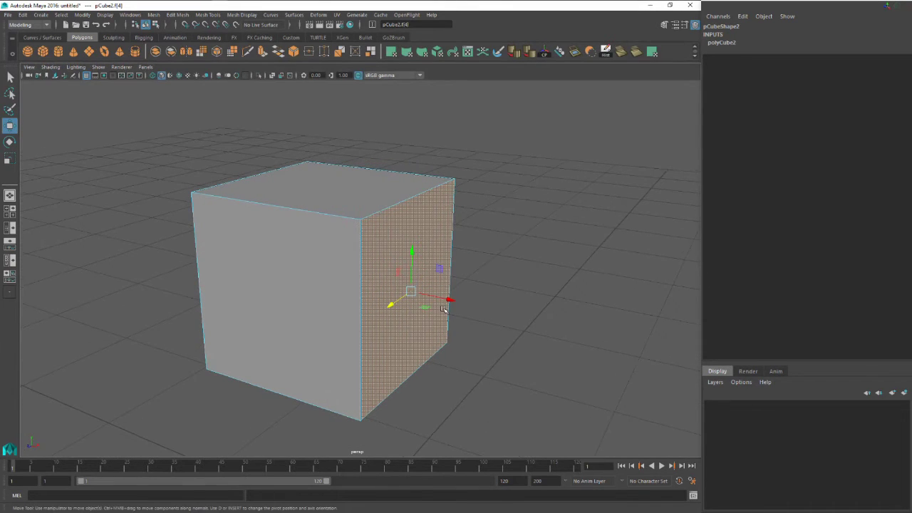
pyautogui.keyDown('alt'); pyautogui.moveTo(454, 308); pyautogui.dragTo(448, 288, button='right'); pyautogui.keyUp('alt')
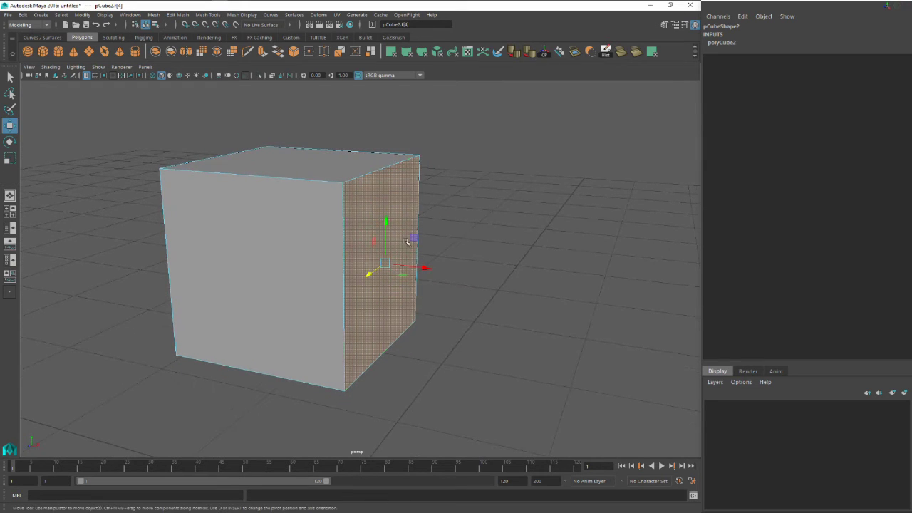
pyautogui.moveTo(426, 268); pyautogui.dragTo(147, 278)
pyautogui.scroll(-1, 541, 284)
pyautogui.click(340, 240)
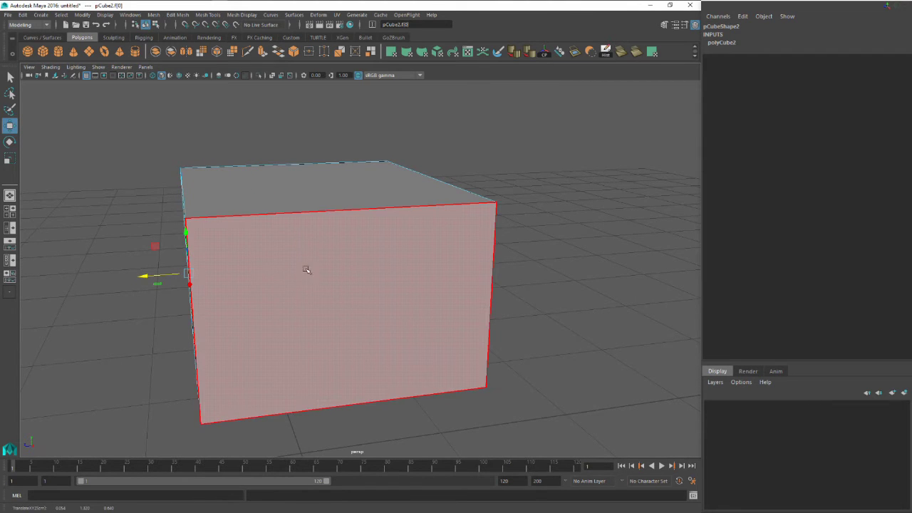
pyautogui.keyDown('alt'); pyautogui.moveTo(304, 269); pyautogui.dragTo(329, 272); pyautogui.keyUp('alt')
# - Switch to the Select tool, return the stretched cube to Object Mode, and select it as a whole
pyautogui.press('q')
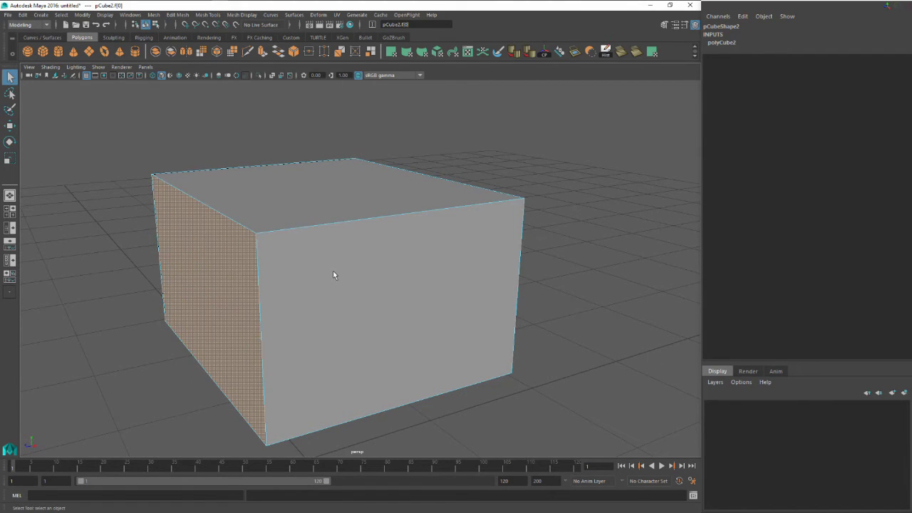
pyautogui.click(438, 258)
pyautogui.rightClick(440, 255)
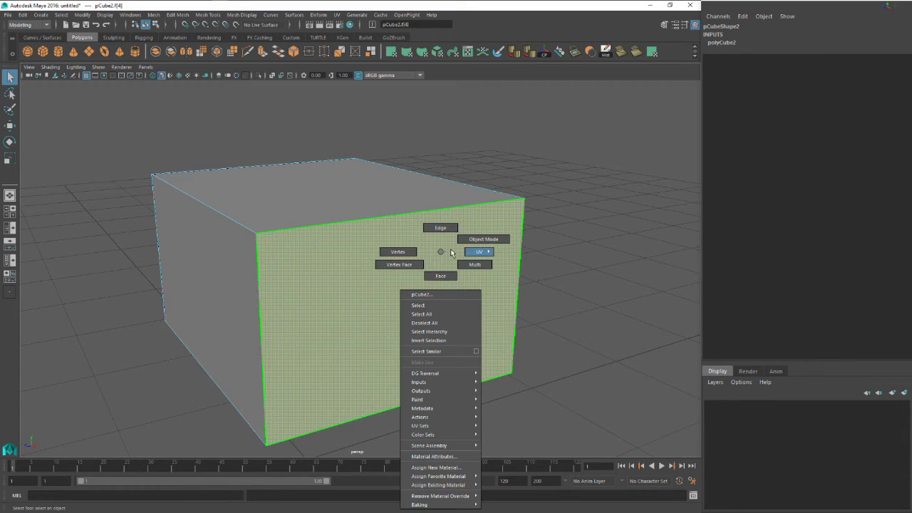
pyautogui.click(477, 239)
pyautogui.click(570, 236)
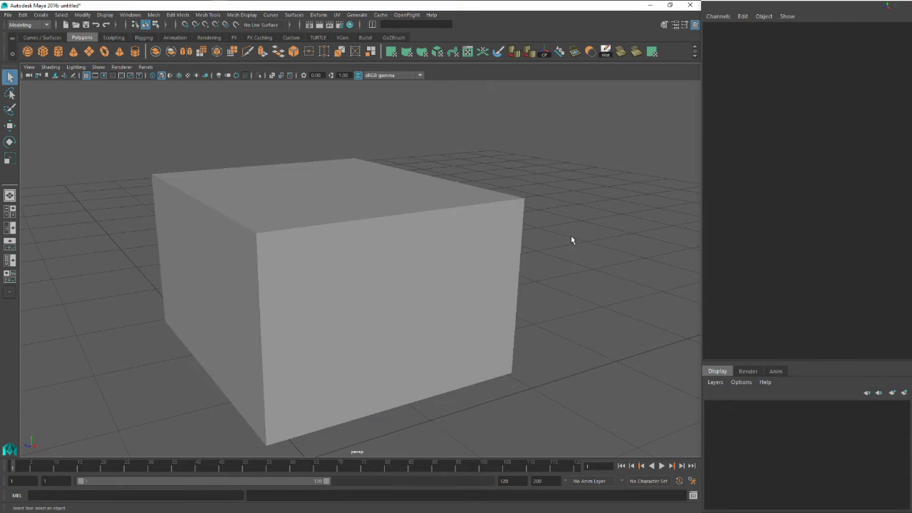
pyautogui.click(436, 235)
pyautogui.keyDown('alt'); pyautogui.moveTo(428, 271); pyautogui.dragTo(378, 249); pyautogui.keyUp('alt')
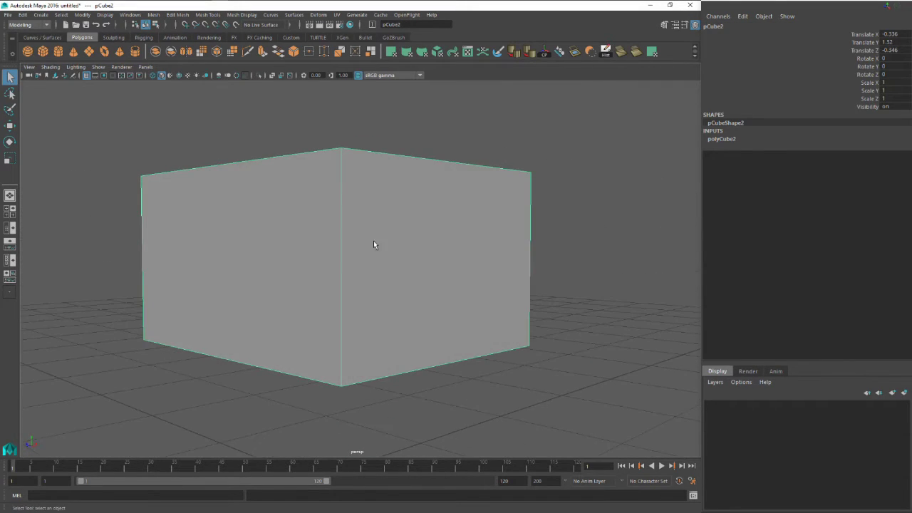
# - Move the whole stretched cube slightly upward to about Y 1.546
pyautogui.press('w')
pyautogui.moveTo(319, 214); pyautogui.dragTo(339, 258)
pyautogui.keyDown('alt'); pyautogui.moveTo(302, 208); pyautogui.dragTo(278, 210); pyautogui.keyUp('alt')
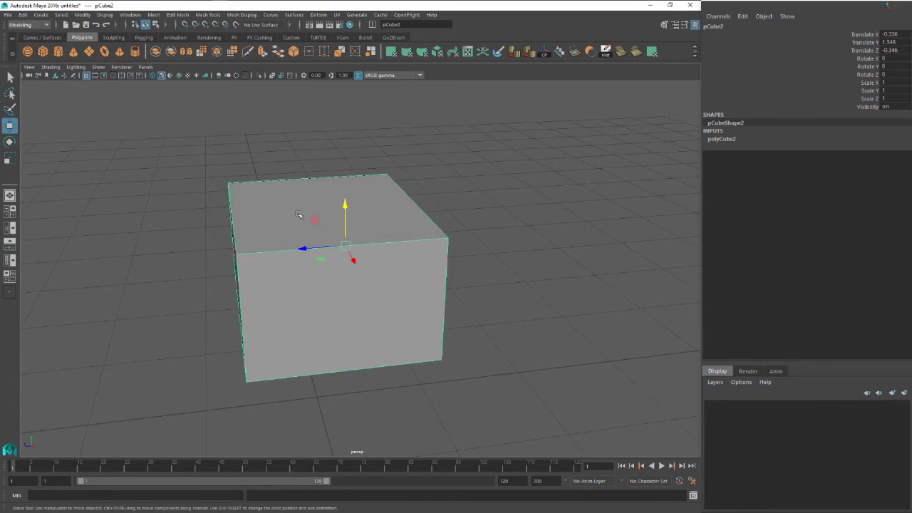
# - Undo the cube's upward move and the earlier face moves that stretched it
pyautogui.hotkey('ctrl', 'z')
pyautogui.hotkey('ctrl', 'z')
pyautogui.hotkey('ctrl', 'z')
pyautogui.hotkey('ctrl', 'z')
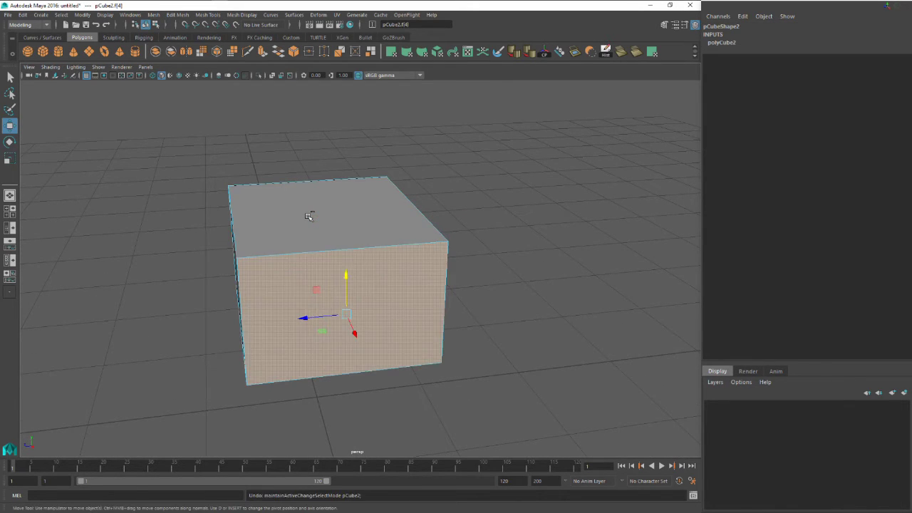
pyautogui.hotkey('ctrl', 'z')
pyautogui.hotkey('ctrl', 'z')
pyautogui.hotkey('ctrl', 'z')
pyautogui.hotkey('ctrl', 'z')
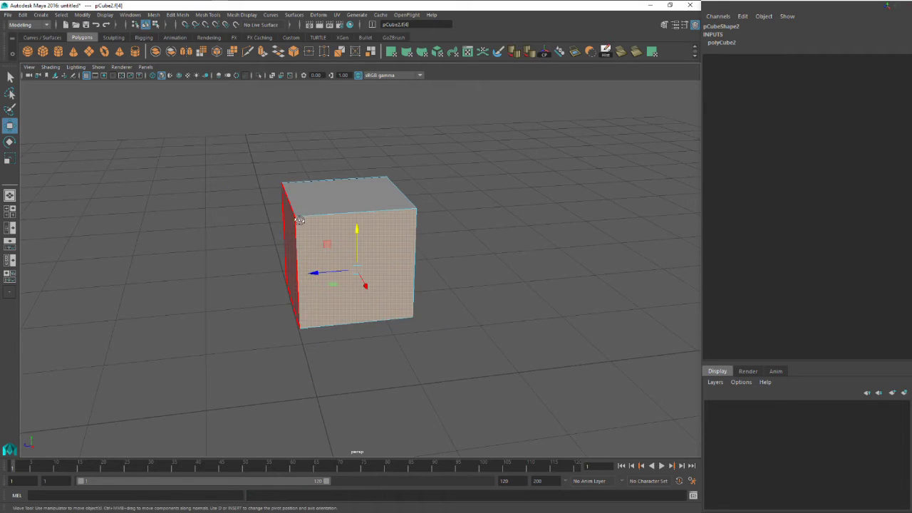
# - Switch to the Select tool, return the cube to Object Mode, and select it as a whole
pyautogui.press('q')
pyautogui.moveTo(332, 213); pyautogui.dragTo(408, 201, button='right')
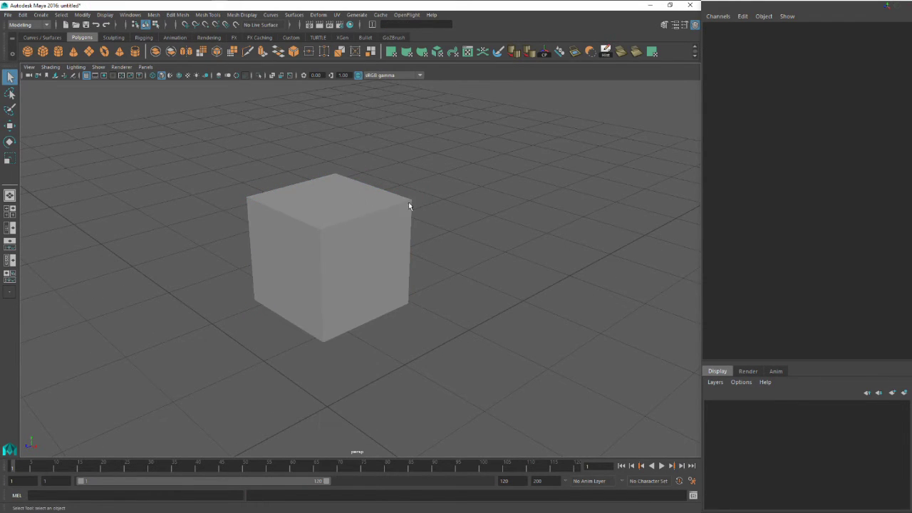
pyautogui.click(375, 229)
# - Move the whole cube along the X axis to about X -0.272 with the Move tool
pyautogui.press('w')
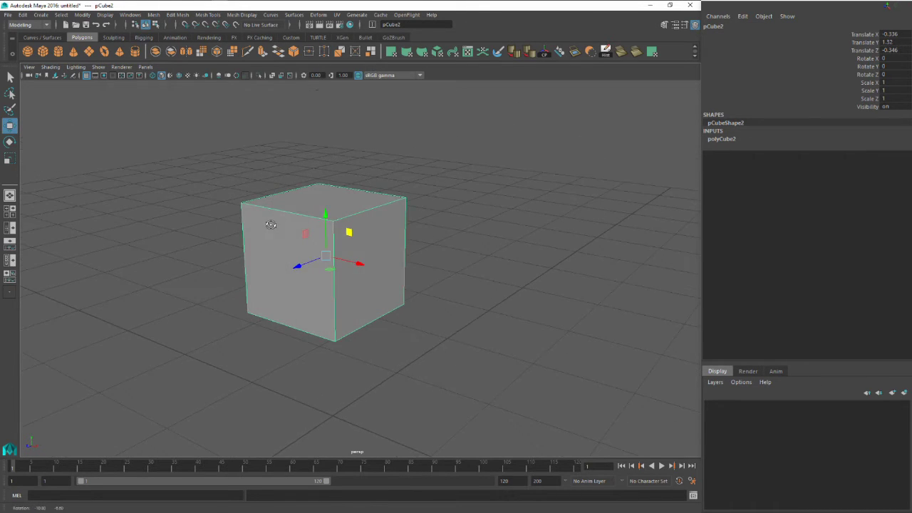
pyautogui.keyDown('alt'); pyautogui.moveTo(279, 231); pyautogui.dragTo(306, 232, button='right'); pyautogui.keyUp('alt')
pyautogui.keyDown('alt'); pyautogui.moveTo(306, 233); pyautogui.dragTo(351, 251, button='middle'); pyautogui.keyUp('alt')
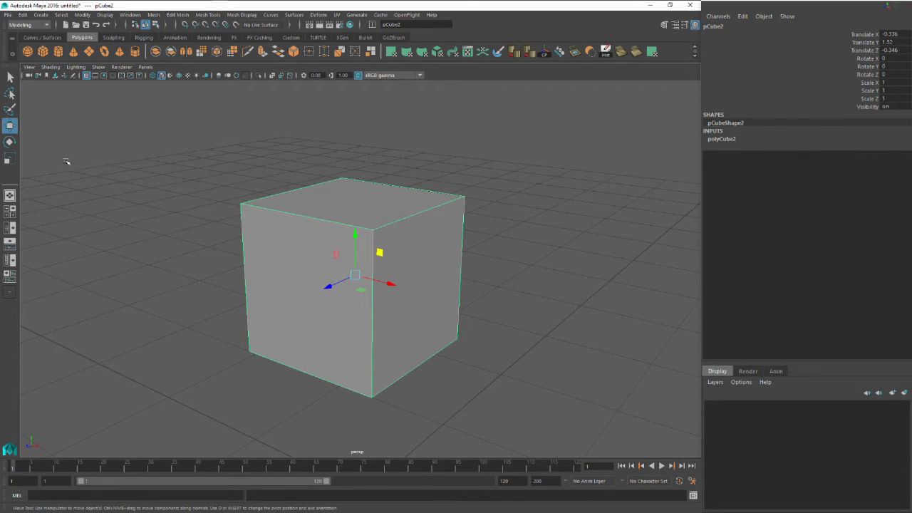
pyautogui.moveTo(384, 282)
pyautogui.mouseDown()
pyautogui.moveTo(421, 285)
pyautogui.moveTo(390, 284)
pyautogui.mouseUp()
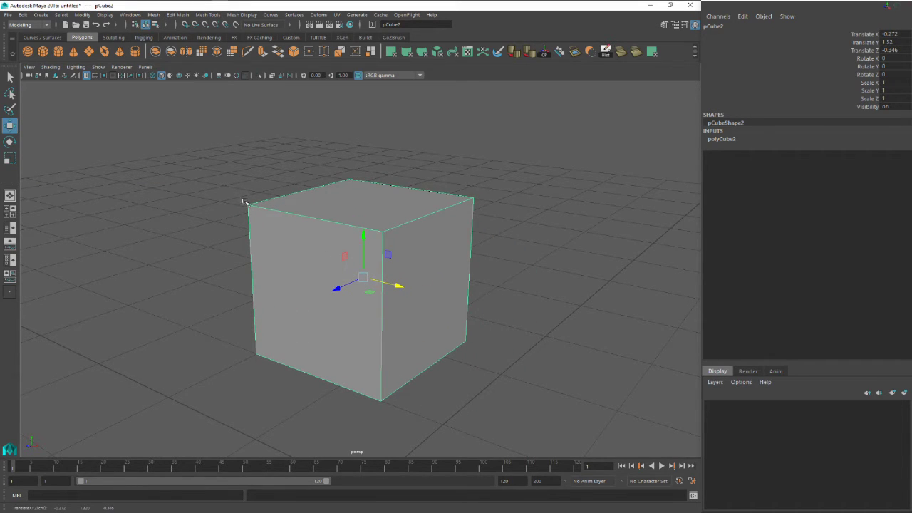
# - Rotate the cube freely around several axes with the Rotate tool, ending at about X 205.6, Y -251, Z 573.6
pyautogui.press('r')
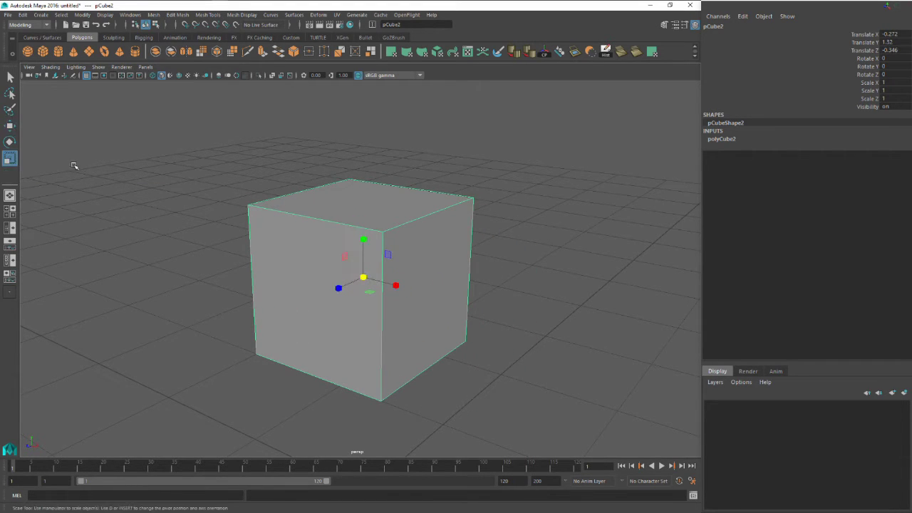
pyautogui.click(11, 142)
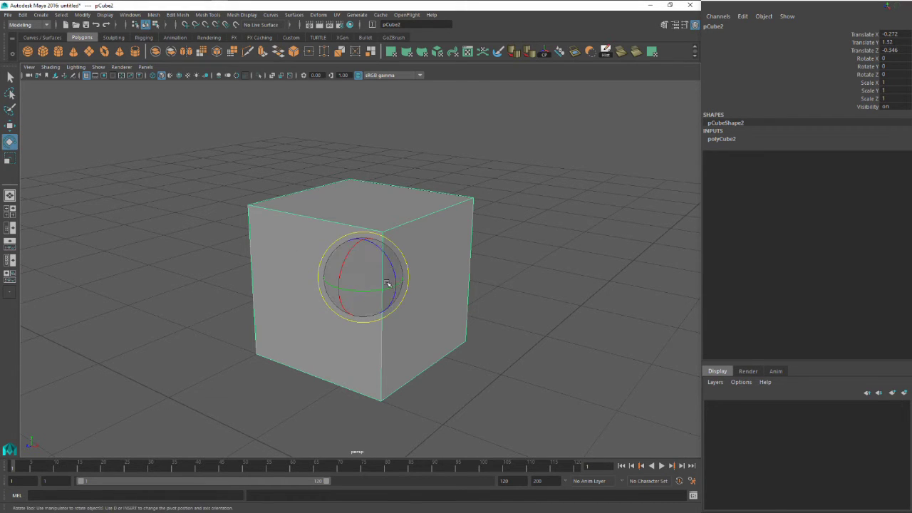
pyautogui.scroll(4, 385, 282)
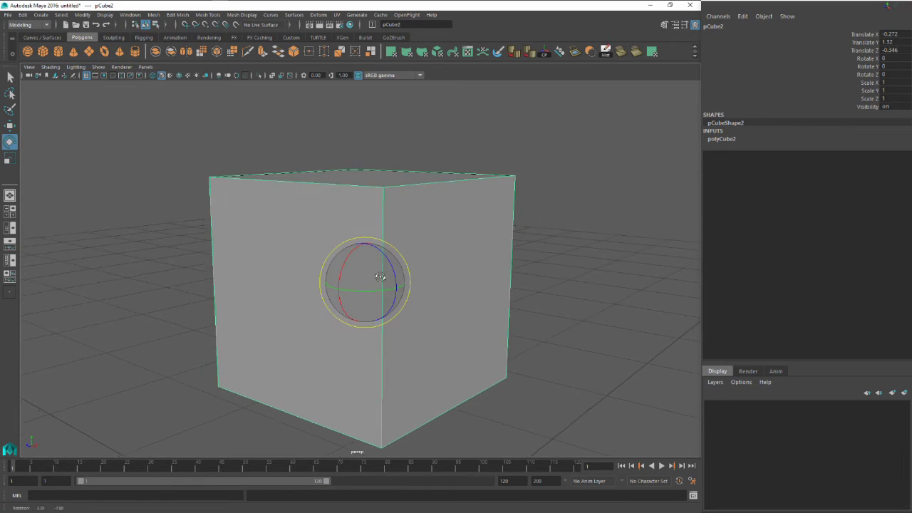
pyautogui.moveTo(342, 276); pyautogui.dragTo(374, 268)
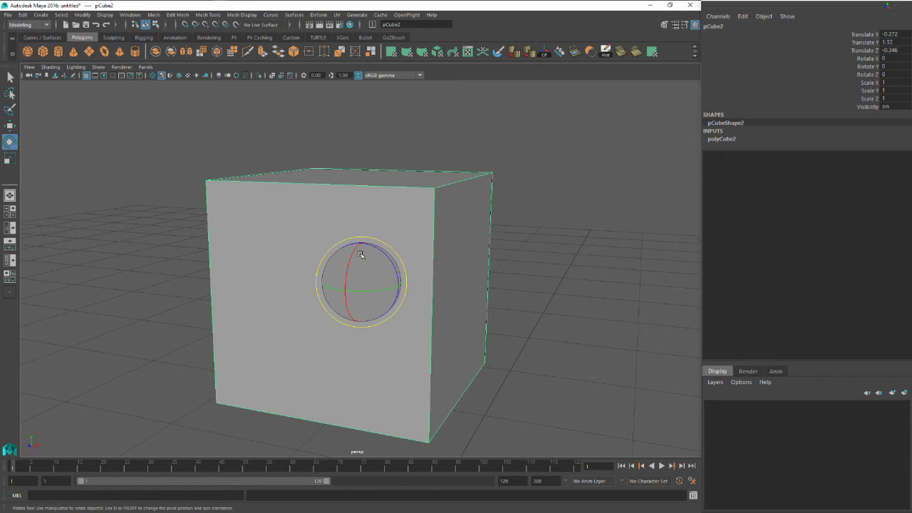
pyautogui.moveTo(368, 271); pyautogui.dragTo(673, 300)
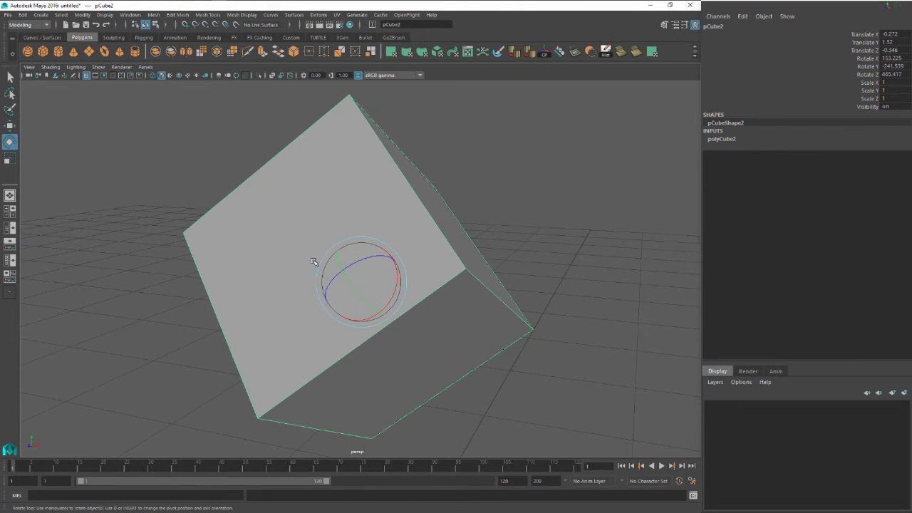
pyautogui.moveTo(366, 281)
pyautogui.mouseDown()
pyautogui.moveTo(335, 279)
pyautogui.moveTo(346, 298)
pyautogui.moveTo(352, 279)
pyautogui.mouseUp()
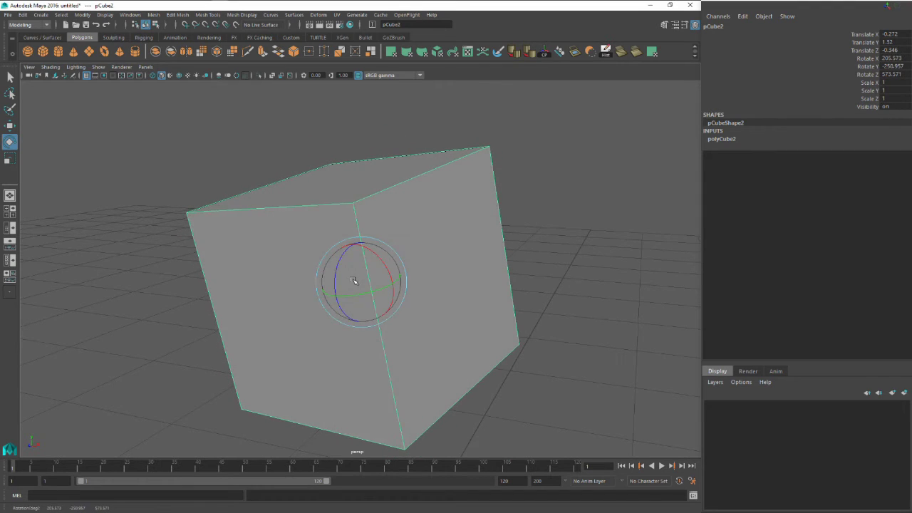
# - Set the cube's Rotate X, Rotate Y and Rotate Z to 0
pyautogui.doubleClick(899, 59)
pyautogui.write('0')
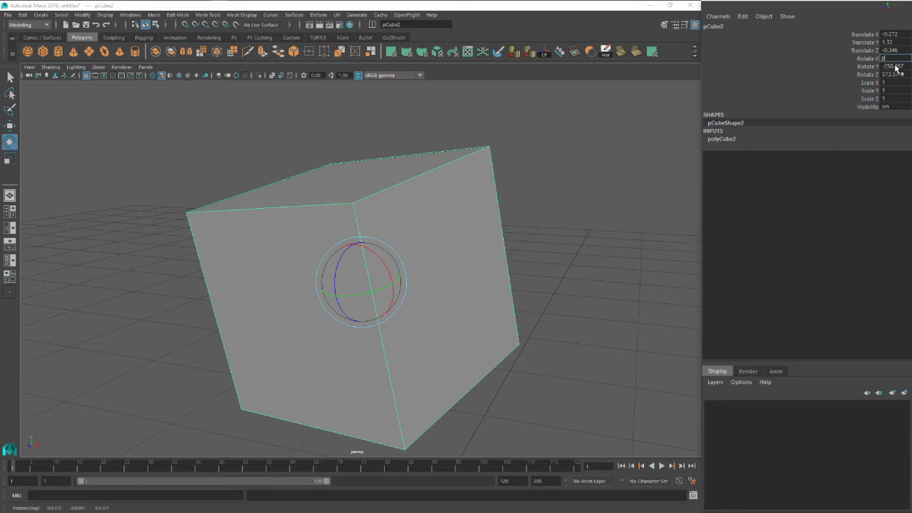
pyautogui.press('Tab')
pyautogui.write('0')
pyautogui.press('Tab')
pyautogui.write('0')
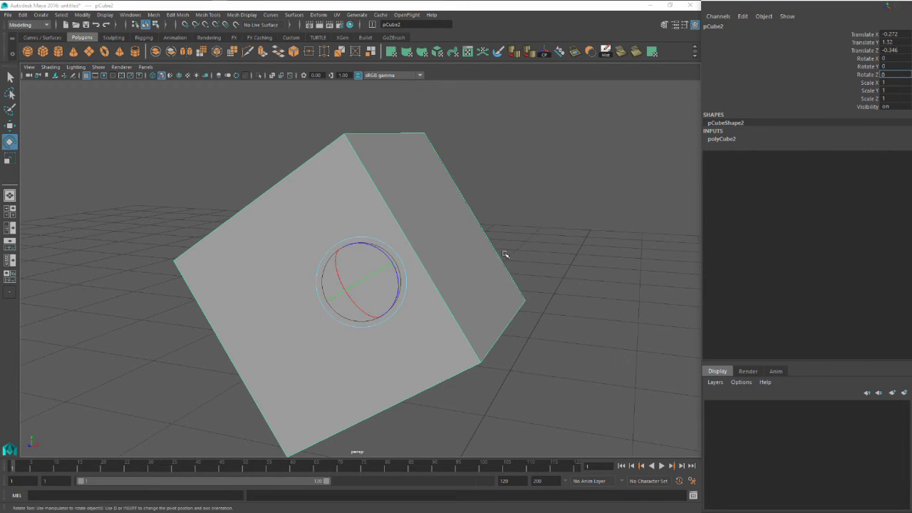
pyautogui.press('Return')
# - Set the cube's Translate X, Translate Y and Translate Z to 0
pyautogui.keyDown('alt'); pyautogui.moveTo(505, 270); pyautogui.dragTo(472, 277); pyautogui.keyUp('alt')
pyautogui.click(905, 34)
pyautogui.write('0')
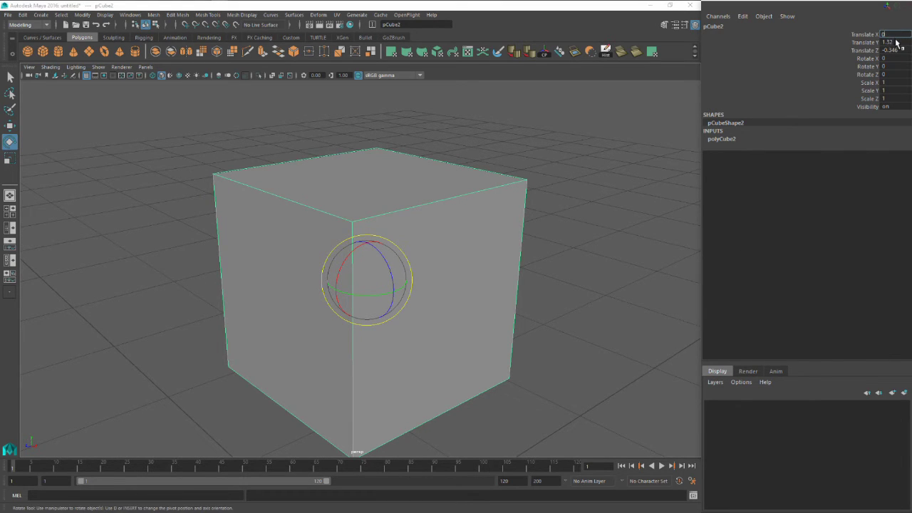
pyautogui.click(899, 42)
pyautogui.write('0')
pyautogui.click(895, 50)
pyautogui.write('0')
pyautogui.click(428, 294)
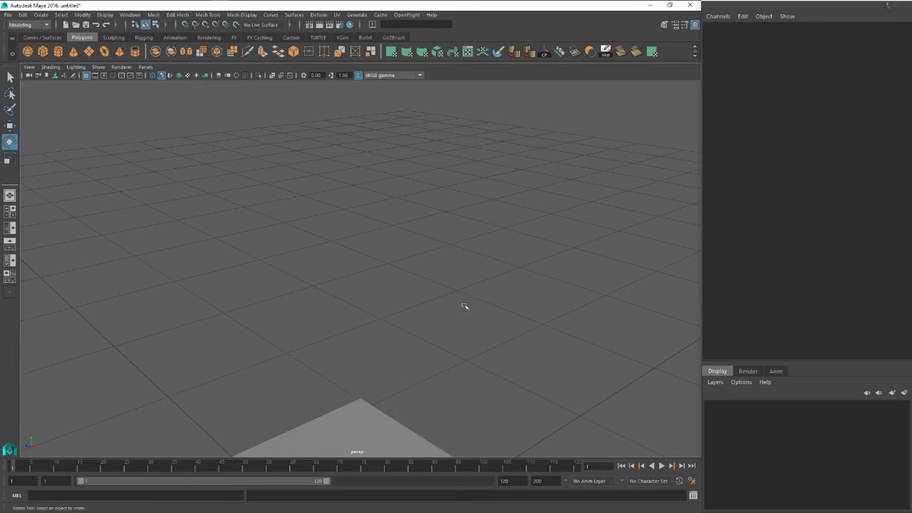
# - Reselect the cube at the origin and frame it in the viewport
pyautogui.click(376, 420)
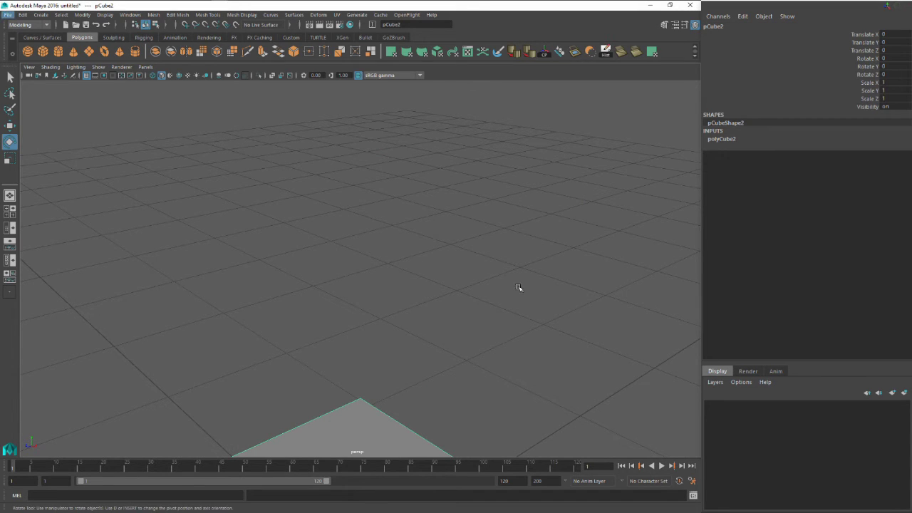
pyautogui.press('f')
pyautogui.keyDown('alt'); pyautogui.moveTo(518, 251); pyautogui.dragTo(523, 252); pyautogui.keyUp('alt')
pyautogui.keyDown('alt'); pyautogui.moveTo(406, 258); pyautogui.dragTo(408, 251); pyautogui.keyUp('alt')
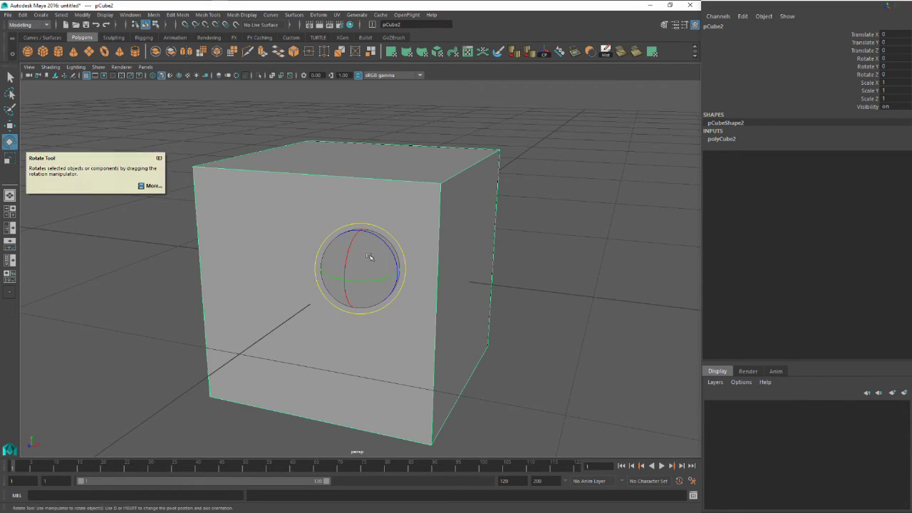
pyautogui.moveTo(390, 252)
pyautogui.keyDown('alt'); pyautogui.mouseDown()
pyautogui.moveTo(366, 252)
pyautogui.moveTo(378, 248)
pyautogui.mouseUp(); pyautogui.keyUp('alt')
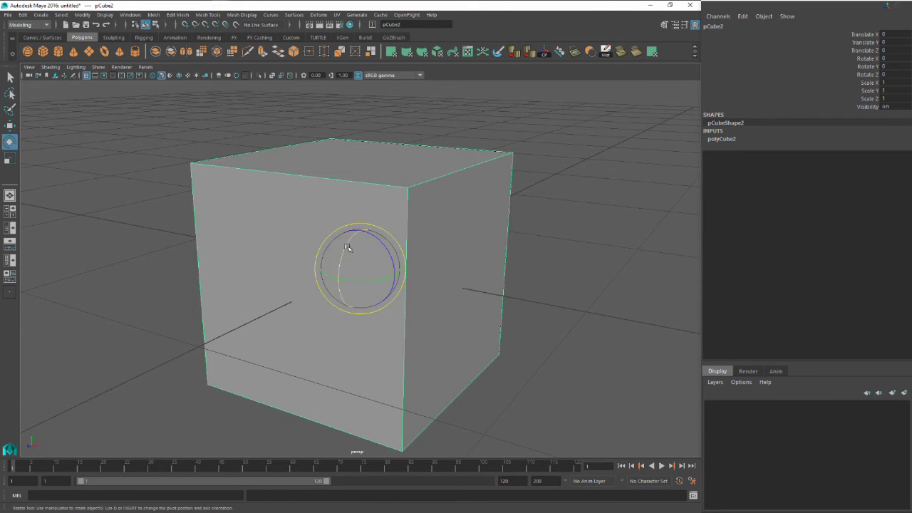
# - Try a rotation of the cube around the Y axis and undo it, keeping the cube selected
pyautogui.moveTo(358, 278)
pyautogui.mouseDown()
pyautogui.moveTo(385, 282)
pyautogui.moveTo(352, 283)
pyautogui.mouseUp()
pyautogui.hotkey('ctrl', 'z')
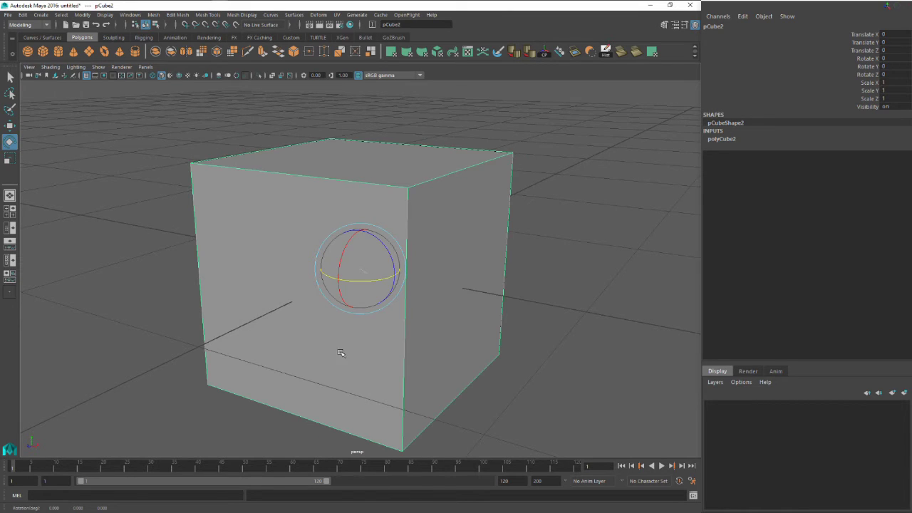
pyautogui.click(570, 248)
pyautogui.click(384, 293)
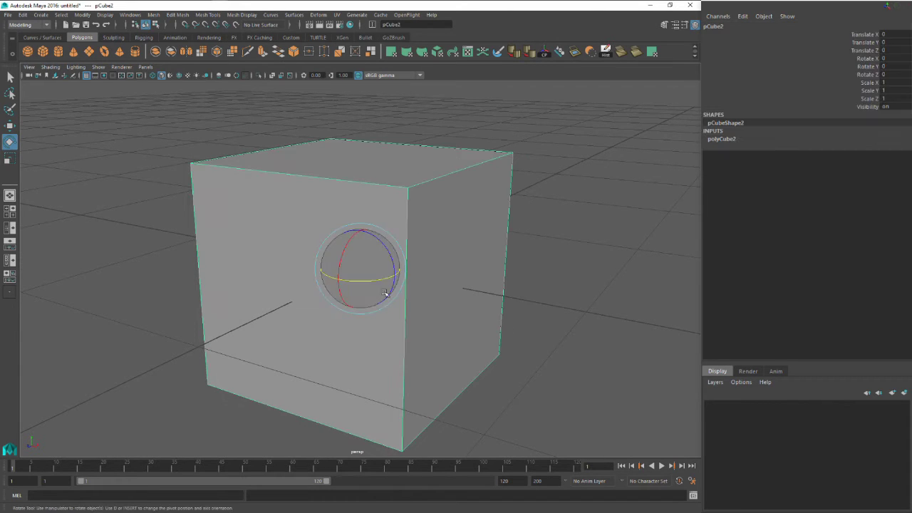
# - Rotate the cube around the Z axis to -30, and adjust its Rotate Z value to -32
pyautogui.click(345, 260)
pyautogui.moveTo(377, 243); pyautogui.dragTo(391, 264)
pyautogui.doubleClick(892, 74)
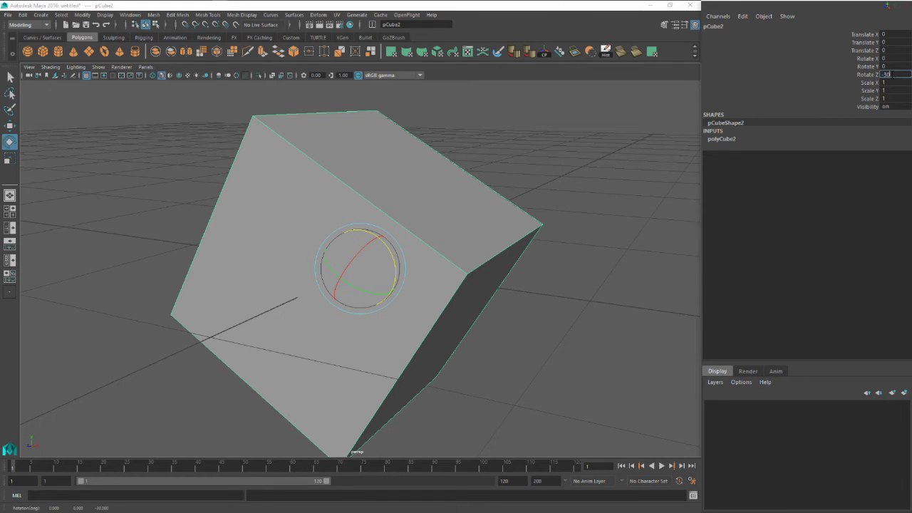
pyautogui.moveTo(525, 192)
pyautogui.keyDown('alt'); pyautogui.mouseDown()
pyautogui.moveTo(539, 169)
pyautogui.moveTo(504, 175)
pyautogui.moveTo(517, 178)
pyautogui.mouseUp(); pyautogui.keyUp('alt')
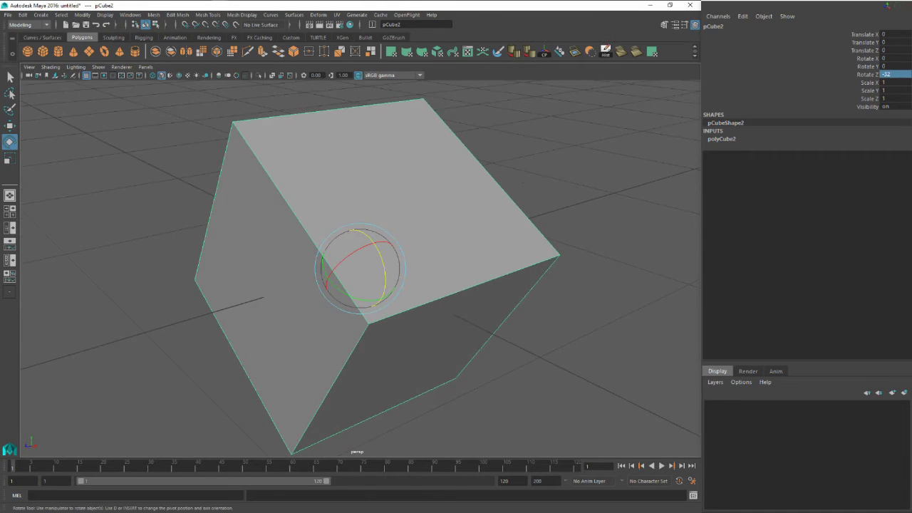
# - Reset the cube's Rotate Z to 0
pyautogui.doubleClick(894, 74)
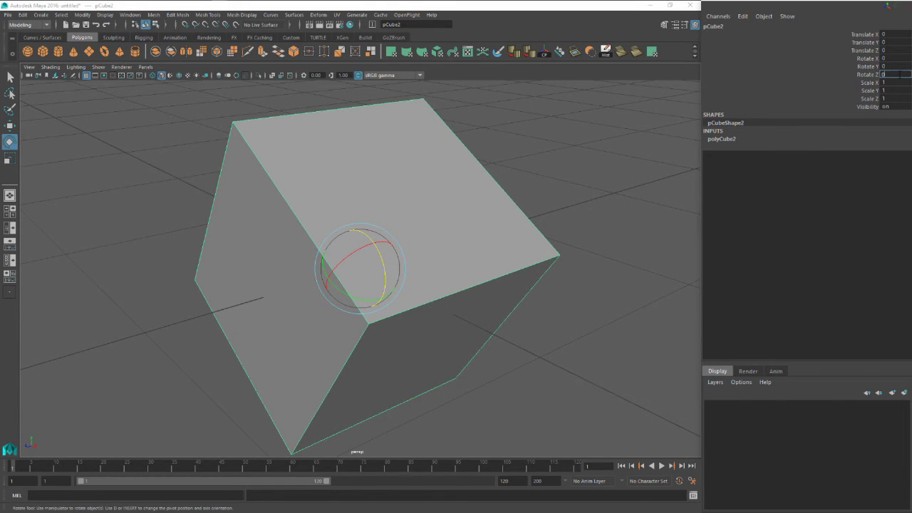
pyautogui.press('Return')
pyautogui.keyDown('alt'); pyautogui.moveTo(338, 219); pyautogui.dragTo(378, 236); pyautogui.keyUp('alt')
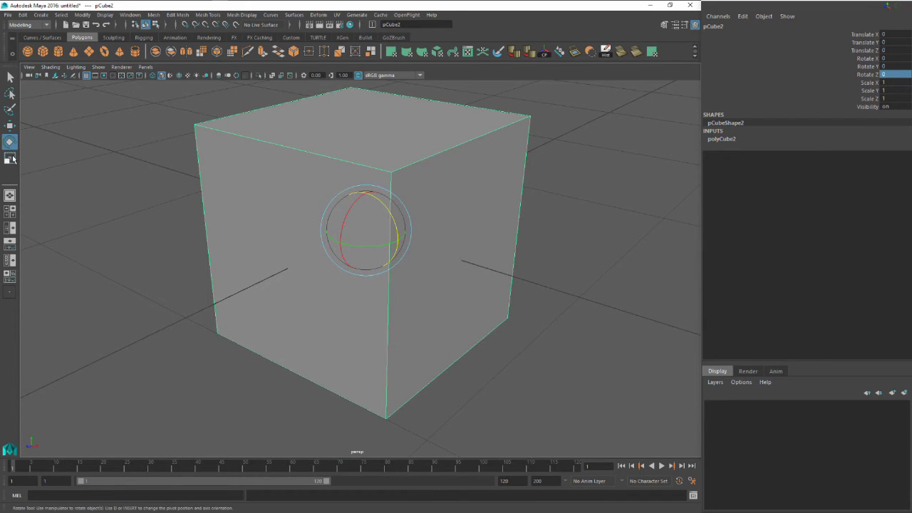
# - Scale the cube uniformly to about 2.0 with the Scale tool, and stretch it along X to about 3.3
pyautogui.click(12, 159)
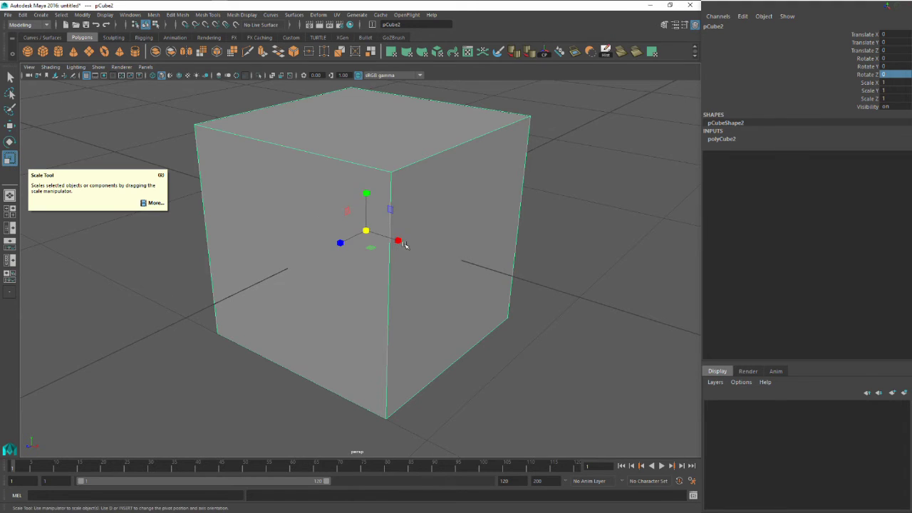
pyautogui.scroll(-2, 400, 247)
pyautogui.keyDown('alt'); pyautogui.moveTo(380, 247); pyautogui.dragTo(411, 237); pyautogui.keyUp('alt')
pyautogui.moveTo(355, 252); pyautogui.dragTo(496, 254)
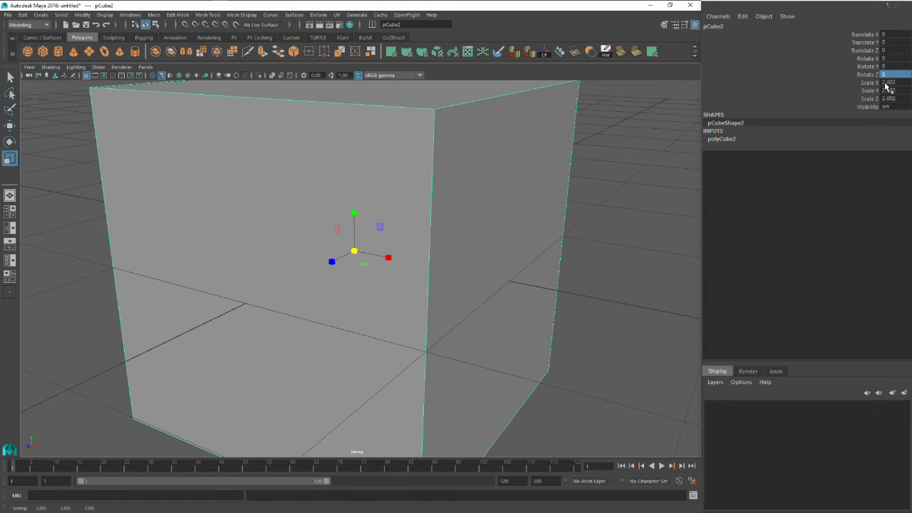
pyautogui.moveTo(355, 251); pyautogui.dragTo(427, 268)
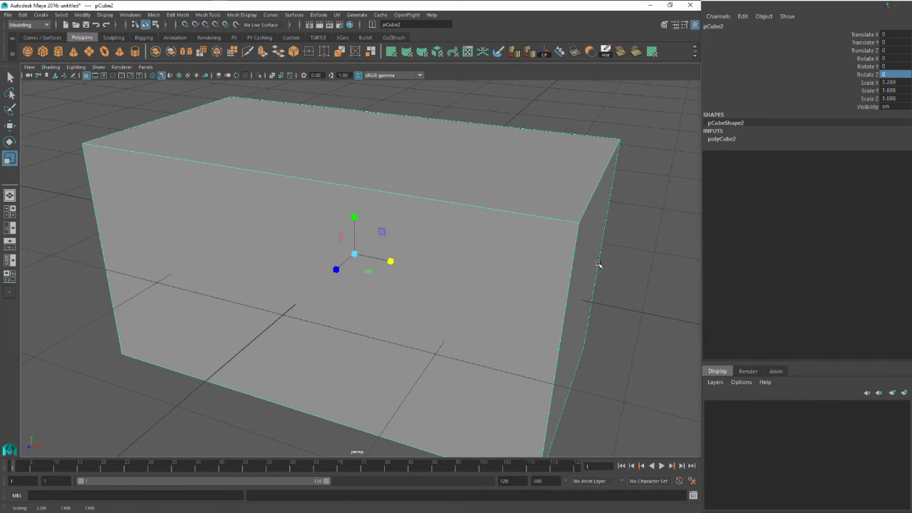
# - Try further scaling of the cube along its axes and planes, and undo the last scale changes
pyautogui.keyDown('alt'); pyautogui.moveTo(525, 205); pyautogui.dragTo(369, 248); pyautogui.keyUp('alt')
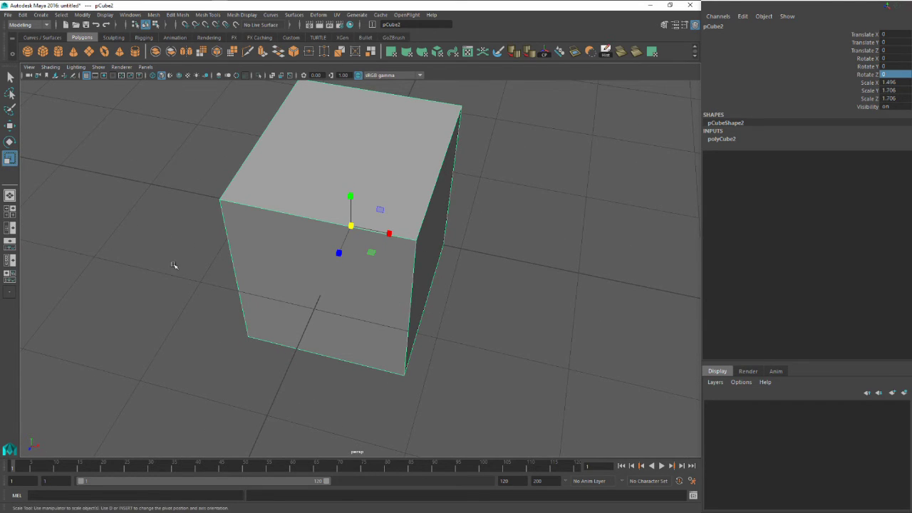
pyautogui.moveTo(377, 255); pyautogui.dragTo(419, 230)
pyautogui.moveTo(364, 225); pyautogui.dragTo(423, 205)
pyautogui.hotkey('ctrl', 'z')
pyautogui.hotkey('ctrl', 'z')
pyautogui.hotkey('ctrl', 'z')
pyautogui.hotkey('ctrl', 'z')
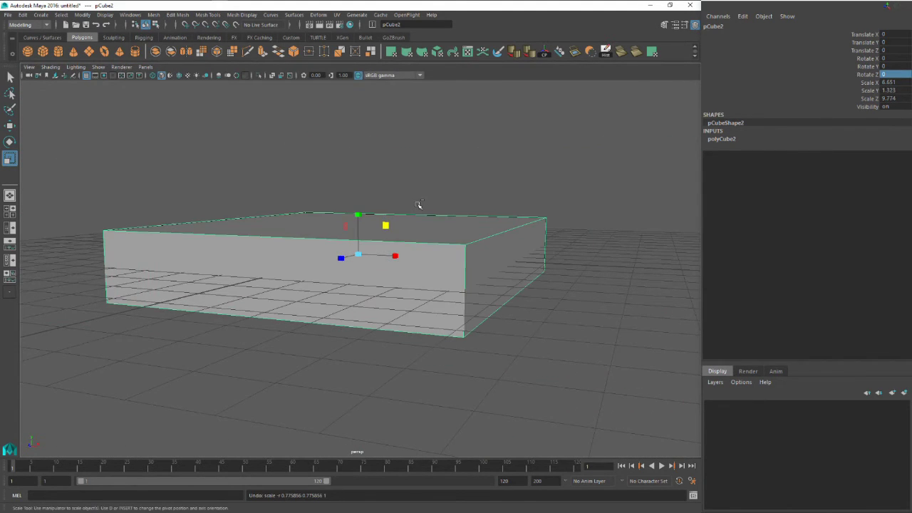
# - Set the cube's Scale X, Scale Y and Scale Z to 1 and frame it in the viewport
pyautogui.keyDown('alt'); pyautogui.moveTo(448, 298); pyautogui.dragTo(842, 142); pyautogui.keyUp('alt')
pyautogui.click(889, 83)
pyautogui.write('1')
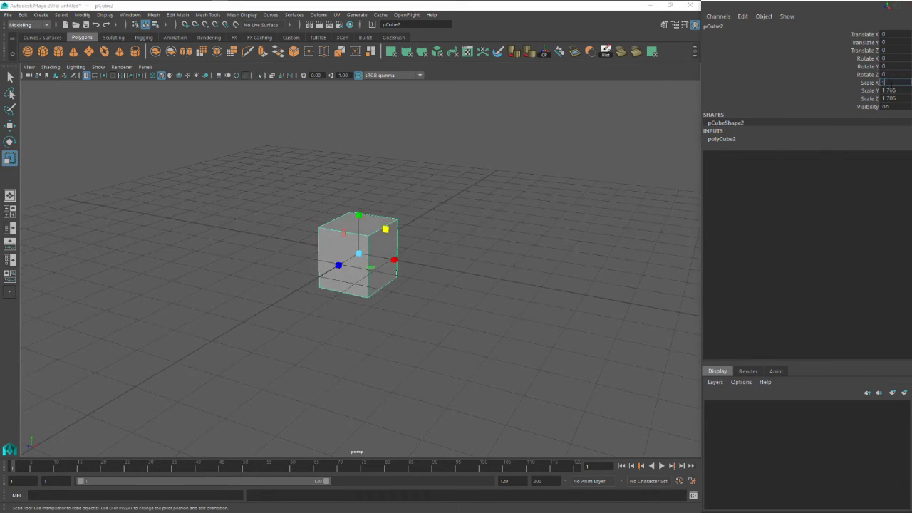
pyautogui.press('Tab')
pyautogui.write('1')
pyautogui.press('Tab')
pyautogui.write('1')
pyautogui.press('Return')
pyautogui.keyDown('alt'); pyautogui.moveTo(508, 224); pyautogui.dragTo(383, 225); pyautogui.keyUp('alt')
pyautogui.press('f')
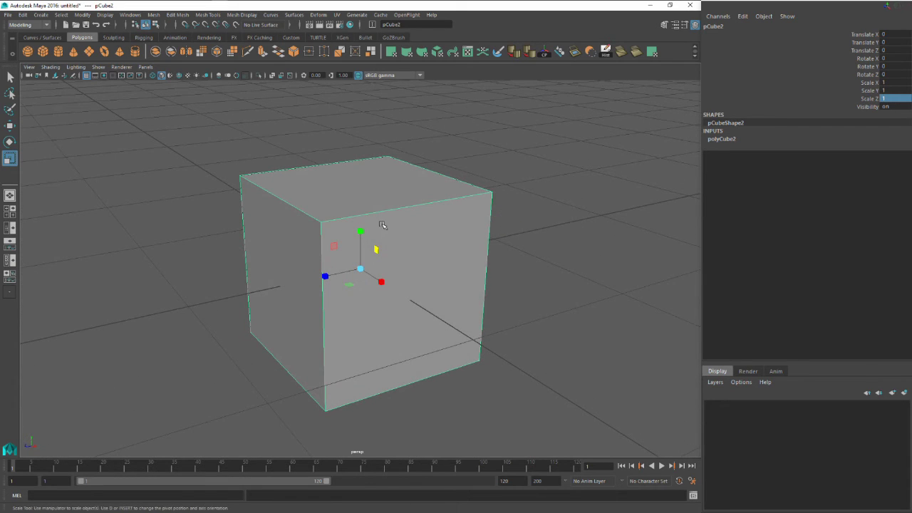
# - Move the cube along Z to about -0.026, and switch to the Rotate tool and then the Scale tool
pyautogui.press('w')
pyautogui.moveTo(323, 277)
pyautogui.mouseDown()
pyautogui.moveTo(280, 285)
pyautogui.moveTo(326, 284)
pyautogui.mouseUp()
pyautogui.press('e')
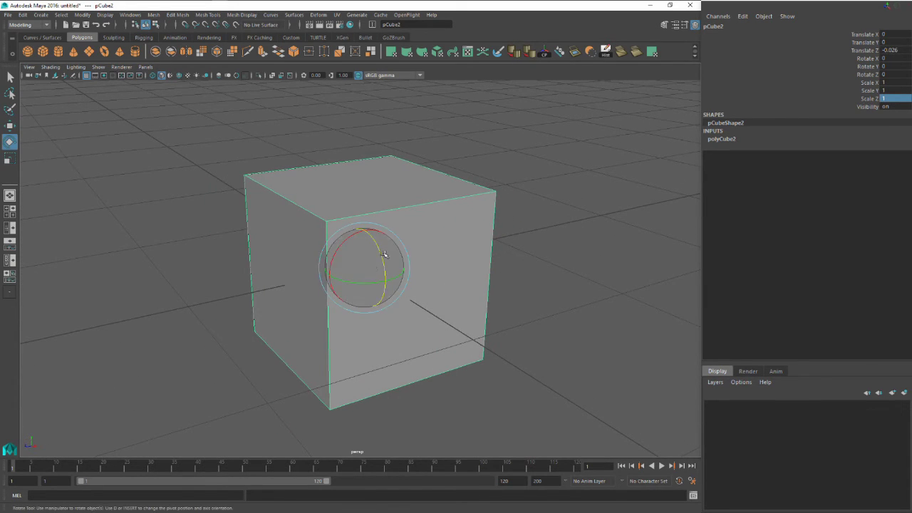
pyautogui.moveTo(382, 255)
pyautogui.mouseDown()
pyautogui.moveTo(417, 260)
pyautogui.moveTo(383, 255)
pyautogui.mouseUp()
pyautogui.press('r')
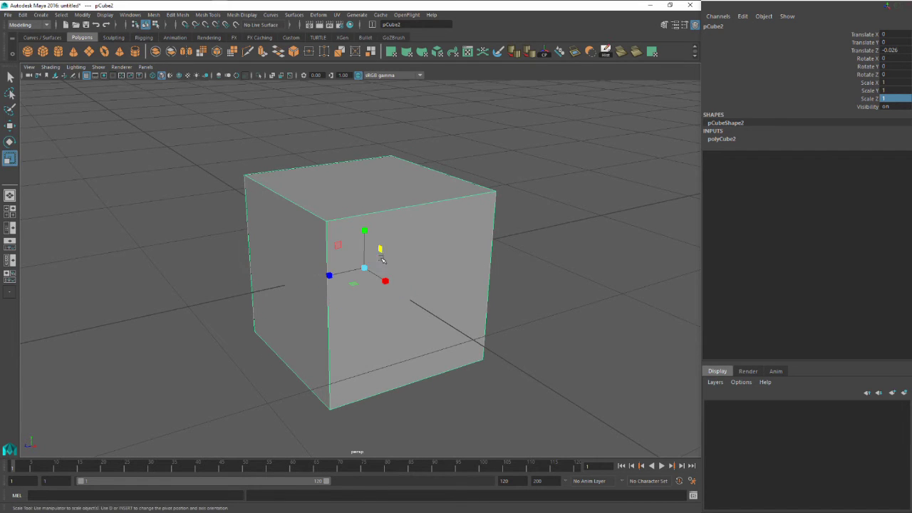
# - Switch the cube to edge selection, try selecting several of its edges and leave one top edge selected
pyautogui.keyDown('alt'); pyautogui.moveTo(414, 223); pyautogui.dragTo(411, 167); pyautogui.keyUp('alt')
pyautogui.moveTo(397, 211); pyautogui.dragTo(395, 189, button='right')
pyautogui.click(399, 173)
pyautogui.keyDown('alt'); pyautogui.moveTo(382, 207); pyautogui.dragTo(392, 218); pyautogui.keyUp('alt')
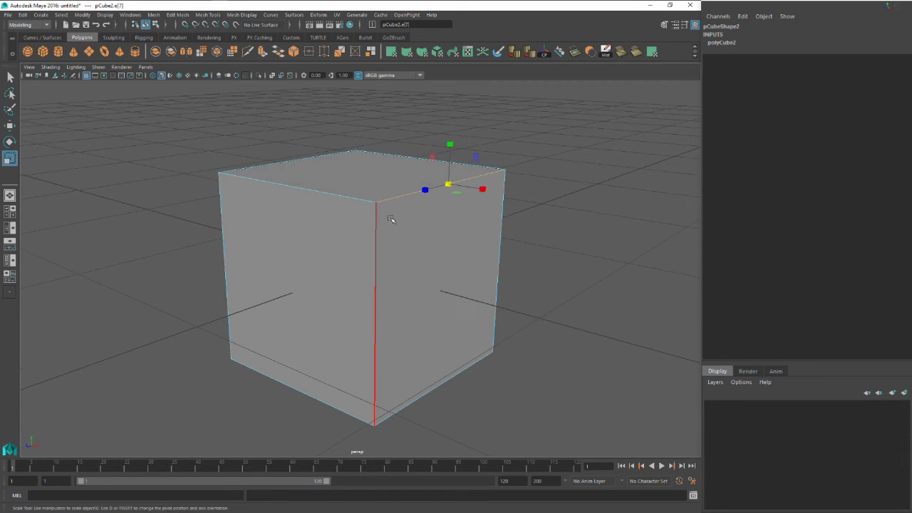
pyautogui.click(379, 230)
pyautogui.click(384, 199)
pyautogui.click(360, 201)
pyautogui.click(379, 238)
pyautogui.click(417, 196)
pyautogui.keyDown('alt'); pyautogui.moveTo(417, 196); pyautogui.dragTo(463, 198); pyautogui.keyUp('alt')
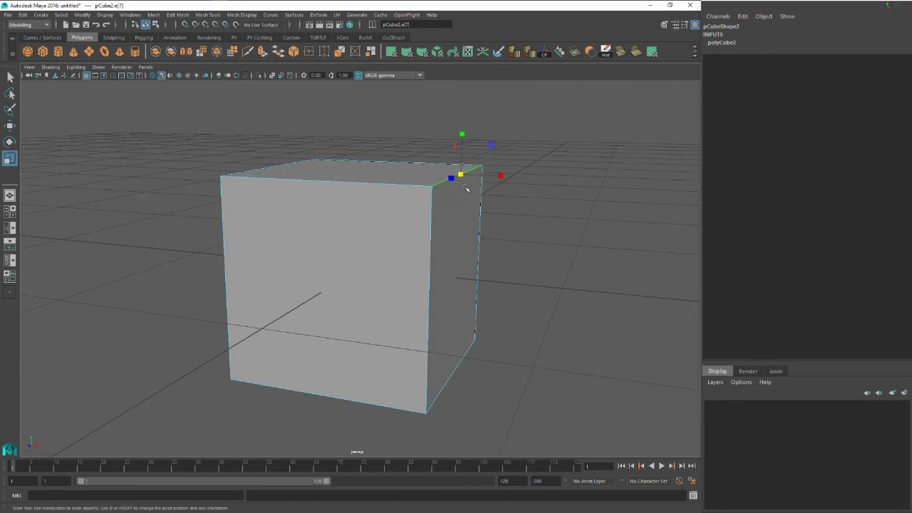
# - Try moving the selected top edge with the Move tool in the XY plane and along X, and undo the moves
pyautogui.press('w')
pyautogui.moveTo(492, 144); pyautogui.dragTo(553, 152)
pyautogui.hotkey('ctrl', 'z')
pyautogui.moveTo(503, 176); pyautogui.dragTo(415, 177)
pyautogui.keyDown('alt'); pyautogui.moveTo(414, 178); pyautogui.dragTo(584, 181); pyautogui.keyUp('alt')
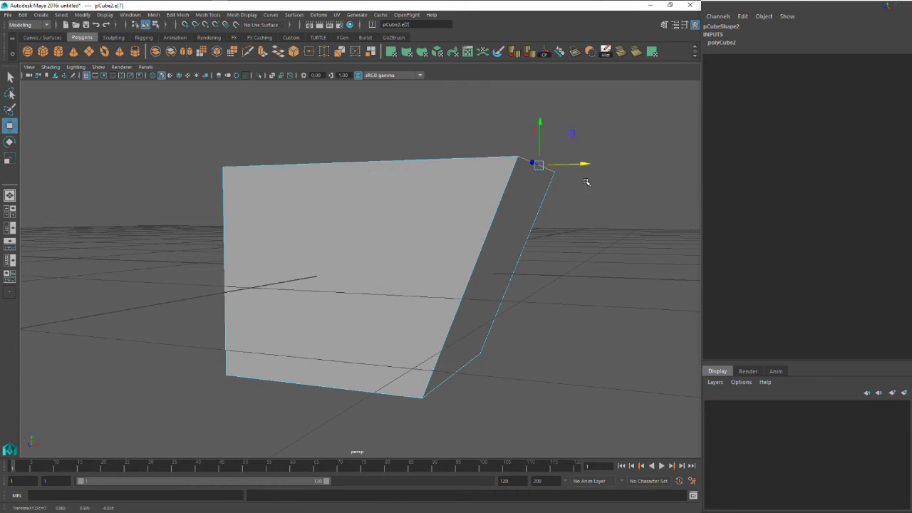
pyautogui.hotkey('ctrl', 'z')
pyautogui.hotkey('ctrl', 'z')
pyautogui.hotkey('ctrl', 'z')
pyautogui.hotkey('ctrl', 'z')
pyautogui.keyDown('alt'); pyautogui.moveTo(435, 198); pyautogui.dragTo(404, 208); pyautogui.keyUp('alt')
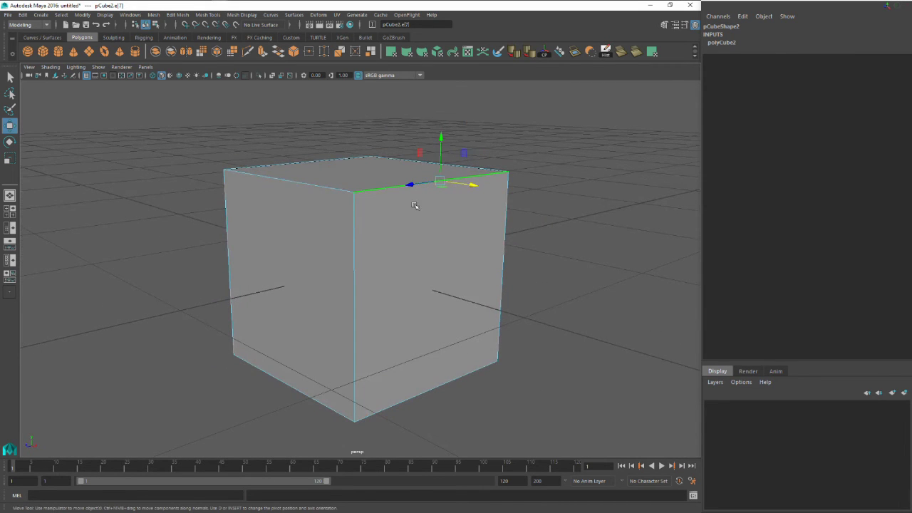
# - Add the other three edges bordering the same side face to the selection and move them inward along X
pyautogui.keyDown('alt'); pyautogui.moveTo(404, 278); pyautogui.dragTo(358, 247); pyautogui.keyUp('alt')
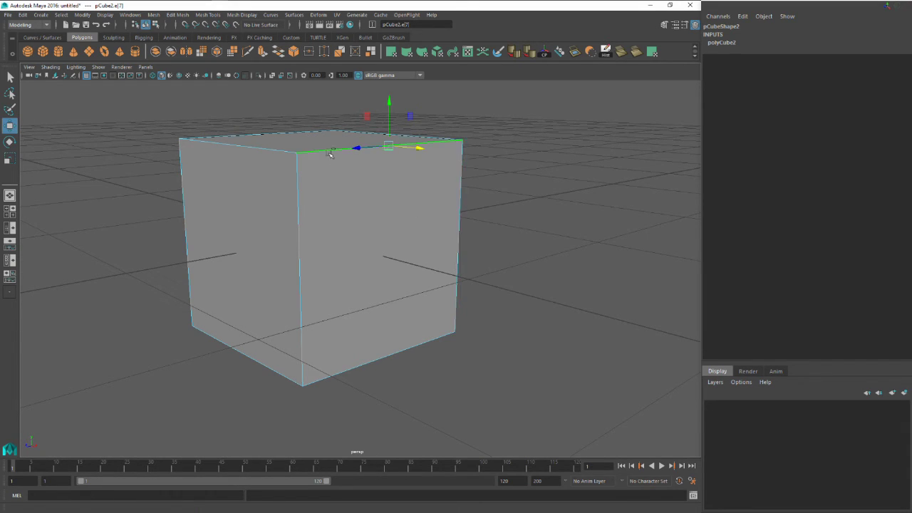
pyautogui.click(461, 198)
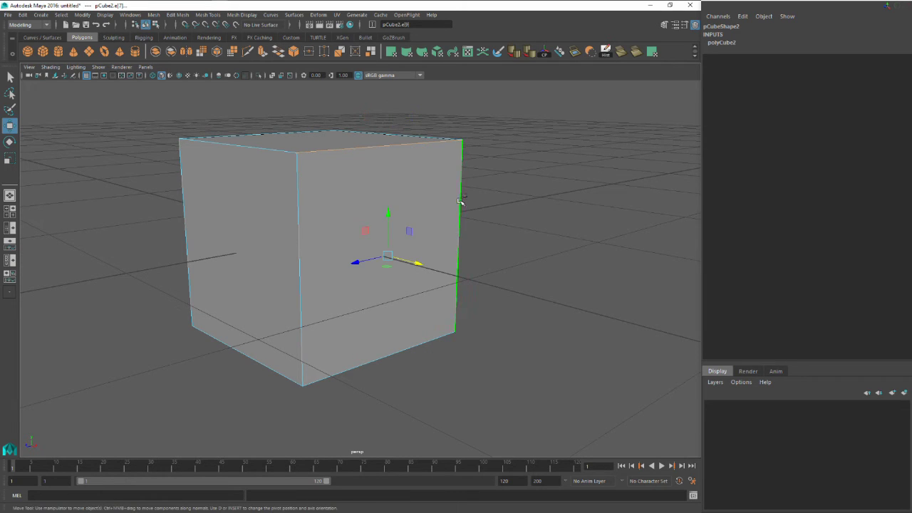
pyautogui.keyDown('shift'); pyautogui.click(304, 247); pyautogui.keyUp('shift')
pyautogui.keyDown('shift'); pyautogui.click(380, 356); pyautogui.keyUp('shift')
pyautogui.moveTo(418, 263); pyautogui.dragTo(397, 257)
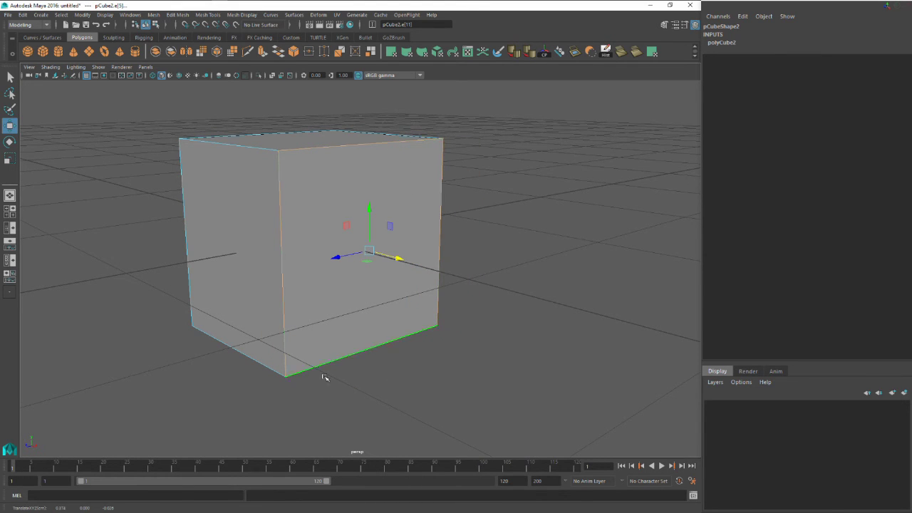
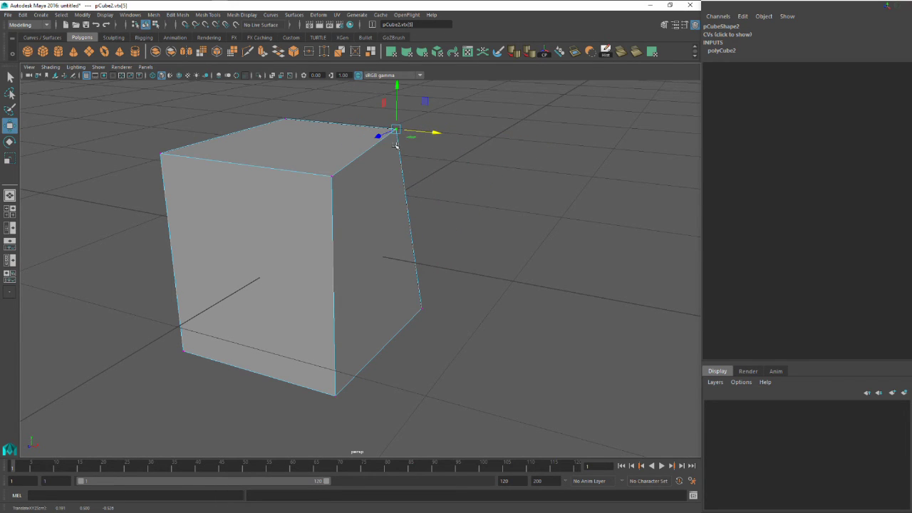
# - Try moving the selected top corner vertex of the cube, and undo the vertex moves
pyautogui.moveTo(381, 173); pyautogui.dragTo(397, 138)
pyautogui.hotkey('ctrl', 'z')
pyautogui.hotkey('ctrl', 'z')
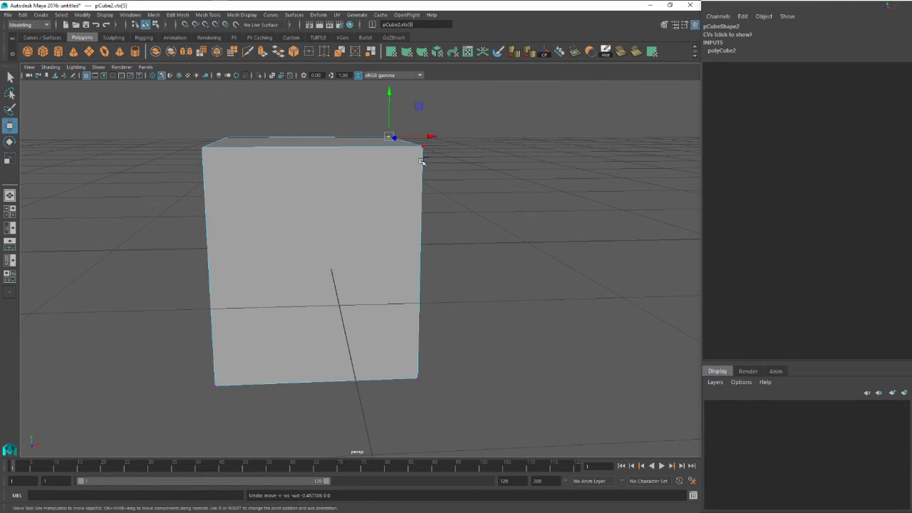
# - Marquee-select the cube's four top vertices and extend the selection to a bottom corner vertex
pyautogui.keyDown('alt'); pyautogui.moveTo(436, 165); pyautogui.dragTo(423, 188); pyautogui.keyUp('alt')
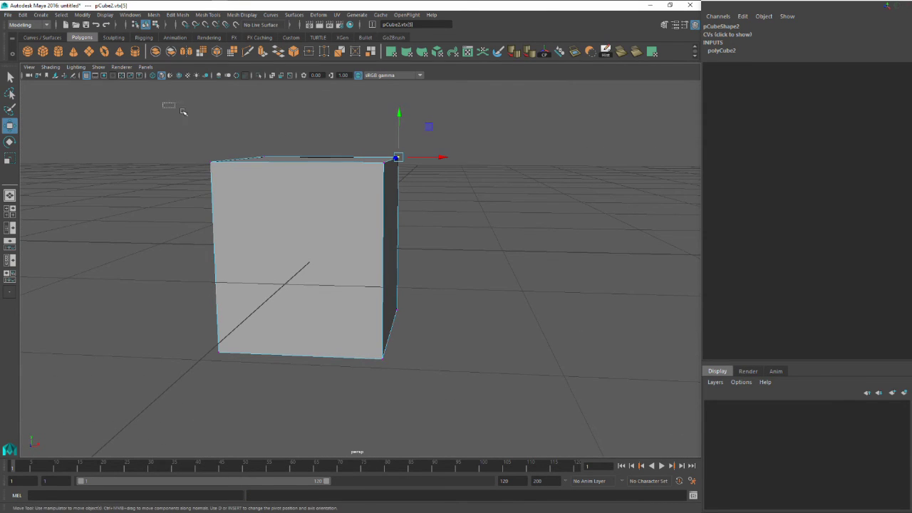
pyautogui.moveTo(181, 109); pyautogui.dragTo(366, 161)
pyautogui.moveTo(441, 178); pyautogui.dragTo(439, 201)
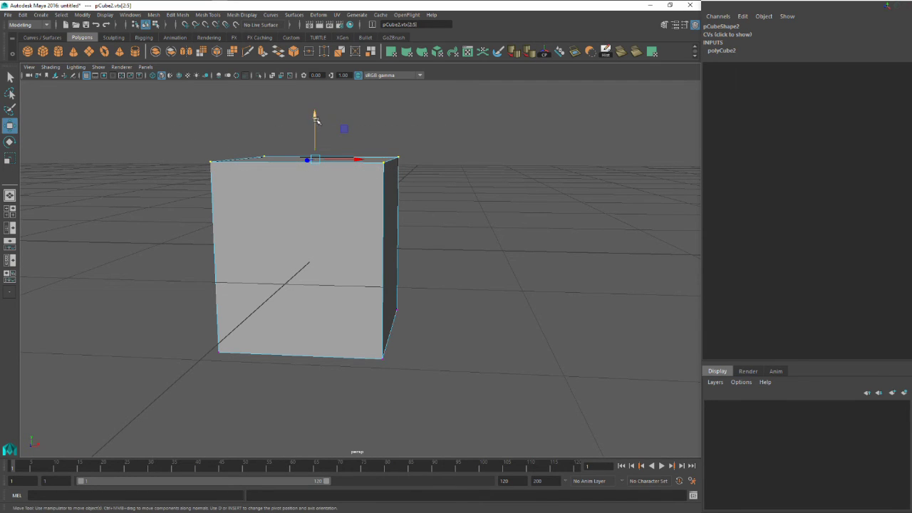
pyautogui.moveTo(316, 120); pyautogui.dragTo(269, 159)
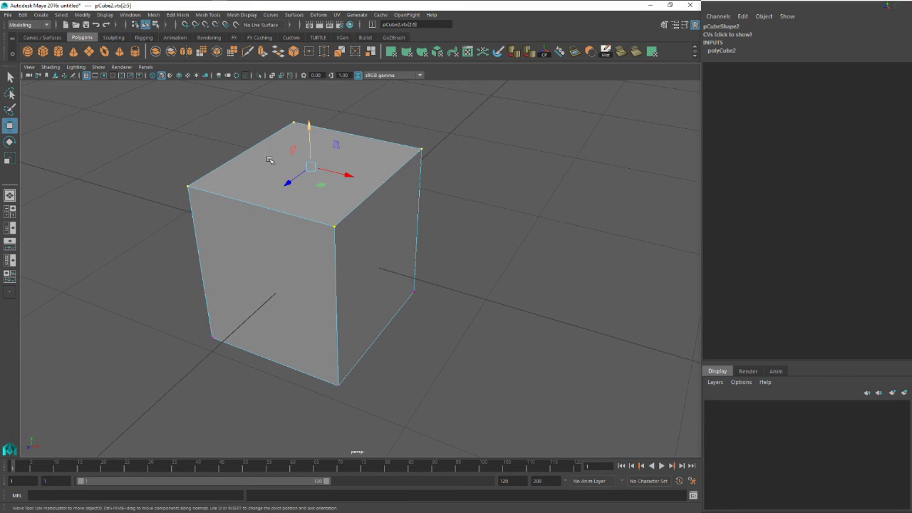
pyautogui.moveTo(132, 107); pyautogui.dragTo(534, 284)
# - Deselect the bottom corner vertex with a marquee so that only the four top vertices remain selected
pyautogui.keyDown('alt'); pyautogui.moveTo(334, 267); pyautogui.dragTo(396, 234); pyautogui.keyUp('alt')
pyautogui.keyDown('alt'); pyautogui.moveTo(508, 275); pyautogui.dragTo(477, 266); pyautogui.keyUp('alt')
pyautogui.keyDown('alt'); pyautogui.moveTo(476, 266); pyautogui.dragTo(395, 223, button='right'); pyautogui.keyUp('alt')
pyautogui.keyDown('alt'); pyautogui.moveTo(396, 222); pyautogui.dragTo(352, 235); pyautogui.keyUp('alt')
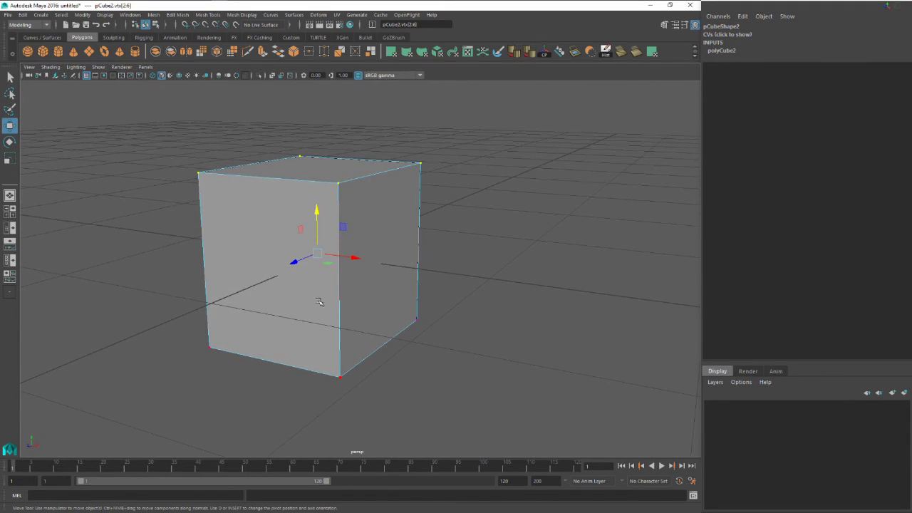
pyautogui.keyDown('alt'); pyautogui.moveTo(292, 306); pyautogui.dragTo(258, 341); pyautogui.keyUp('alt')
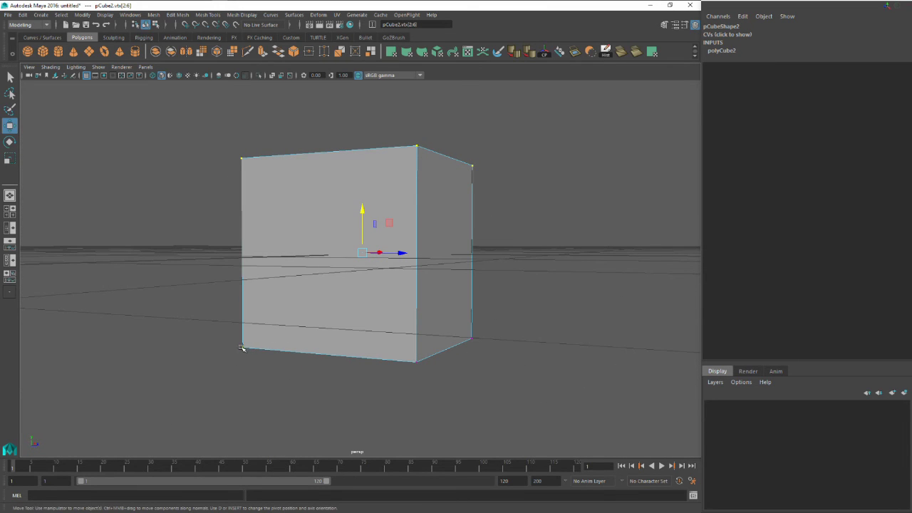
pyautogui.keyDown('ctrl'); pyautogui.click(242, 347); pyautogui.keyUp('ctrl')
pyautogui.hotkey('ctrl', 'z')
pyautogui.keyDown('alt'); pyautogui.moveTo(385, 292); pyautogui.dragTo(239, 339); pyautogui.keyUp('alt')
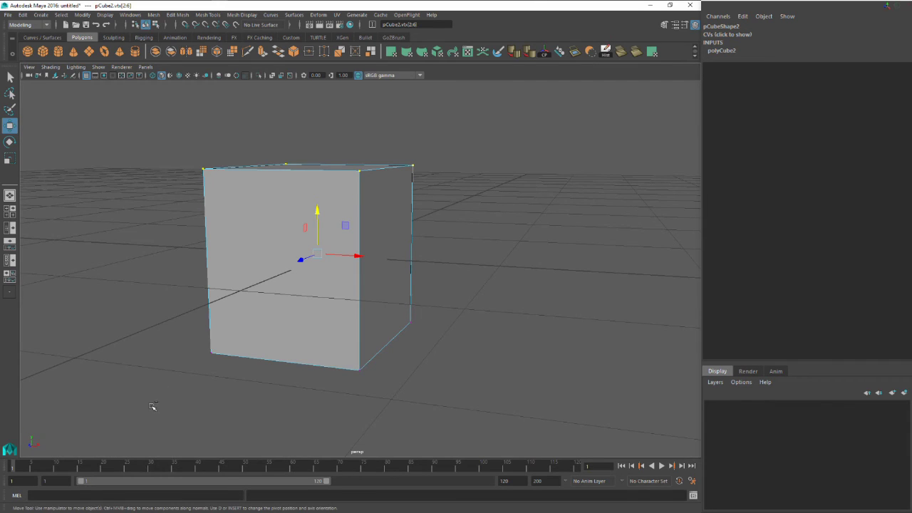
pyautogui.moveTo(151, 406); pyautogui.dragTo(498, 205)
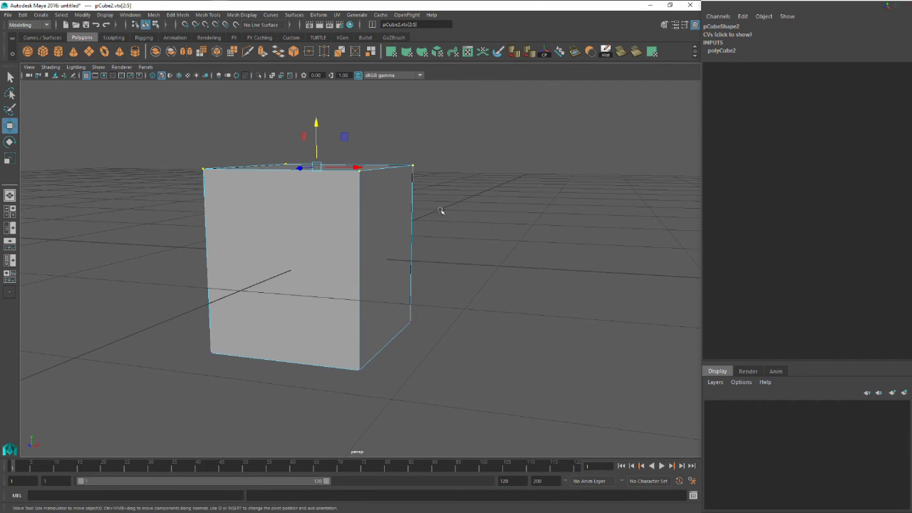
pyautogui.keyDown('alt'); pyautogui.moveTo(441, 211); pyautogui.dragTo(423, 236); pyautogui.keyUp('alt')
# - Switch the cube to face selection, select the front face and marquee-select across the top and front faces
pyautogui.moveTo(383, 150); pyautogui.dragTo(342, 212)
pyautogui.rightClick(342, 213)
pyautogui.moveTo(343, 226); pyautogui.dragTo(345, 223, button='right')
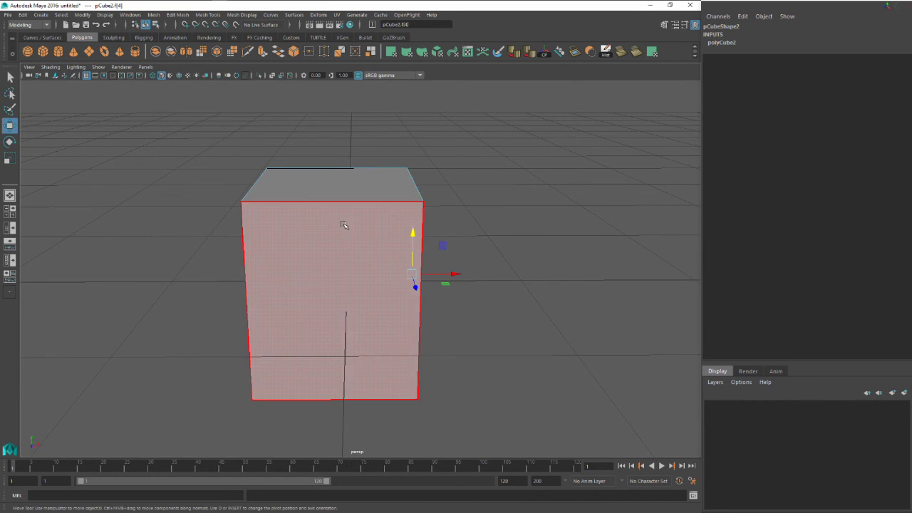
pyautogui.click(346, 224)
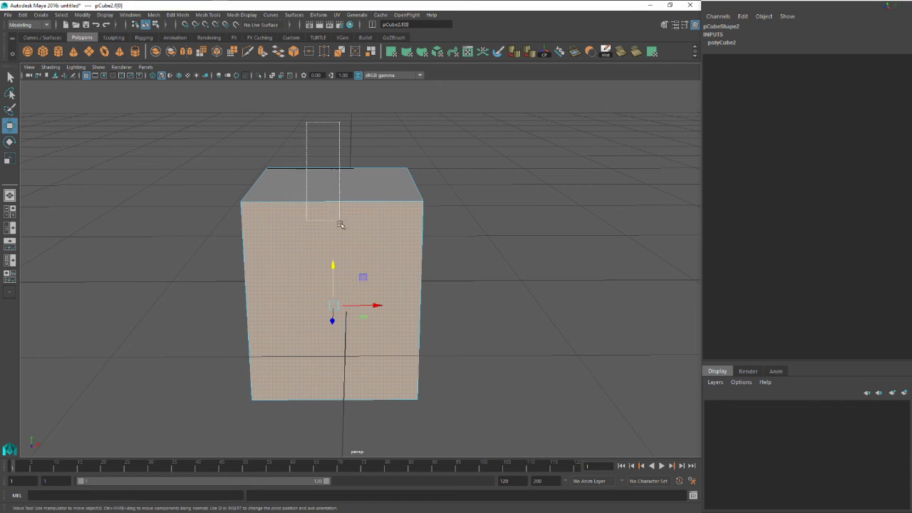
pyautogui.moveTo(341, 224); pyautogui.dragTo(356, 356)
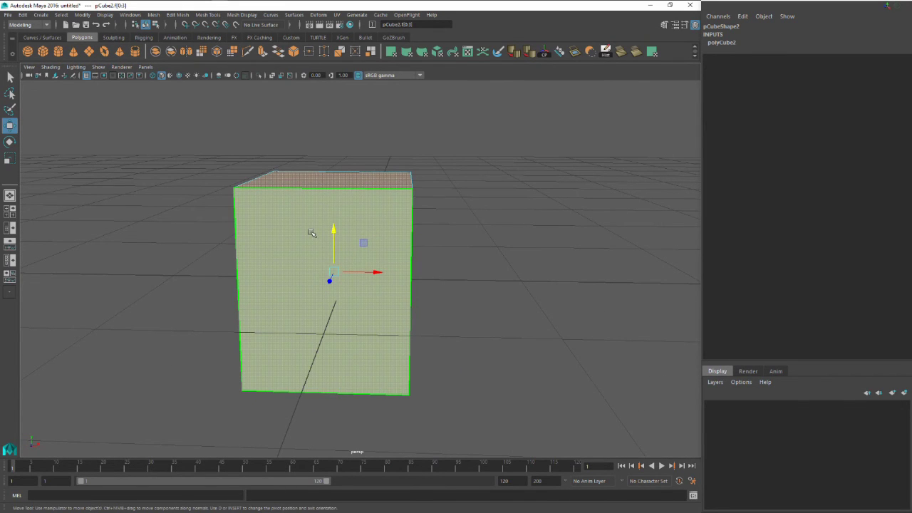
# - Select the cube's top face and build a multiple selection of the top, front and back faces
pyautogui.click(328, 183)
pyautogui.keyDown('alt'); pyautogui.moveTo(331, 176); pyautogui.dragTo(361, 239); pyautogui.keyUp('alt')
pyautogui.keyDown('shift'); pyautogui.click(340, 180); pyautogui.keyUp('shift')
pyautogui.keyDown('shift'); pyautogui.click(360, 239); pyautogui.keyUp('shift')
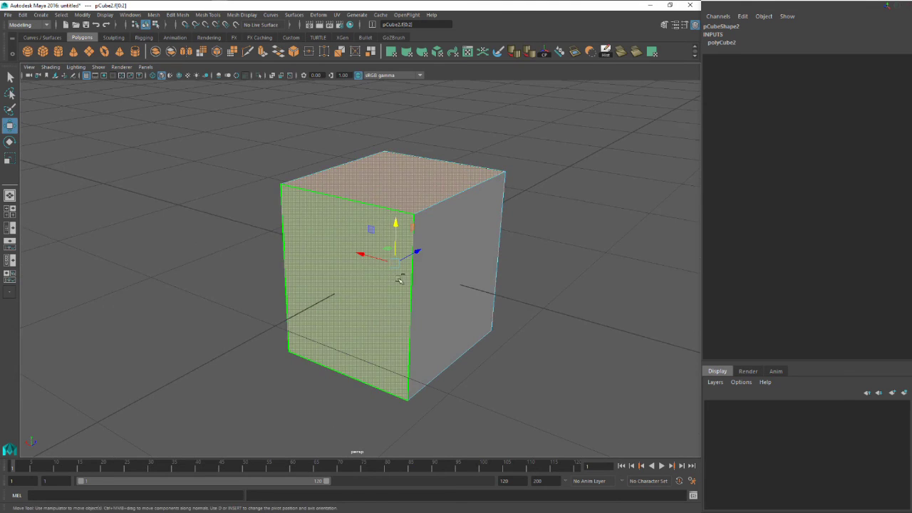
# - Return to object mode, select the whole cube and activate the Move tool
pyautogui.keyDown('alt'); pyautogui.moveTo(406, 282); pyautogui.dragTo(351, 298); pyautogui.keyUp('alt')
pyautogui.press('q')
pyautogui.press('F8')
pyautogui.click(414, 237)
pyautogui.press('w')
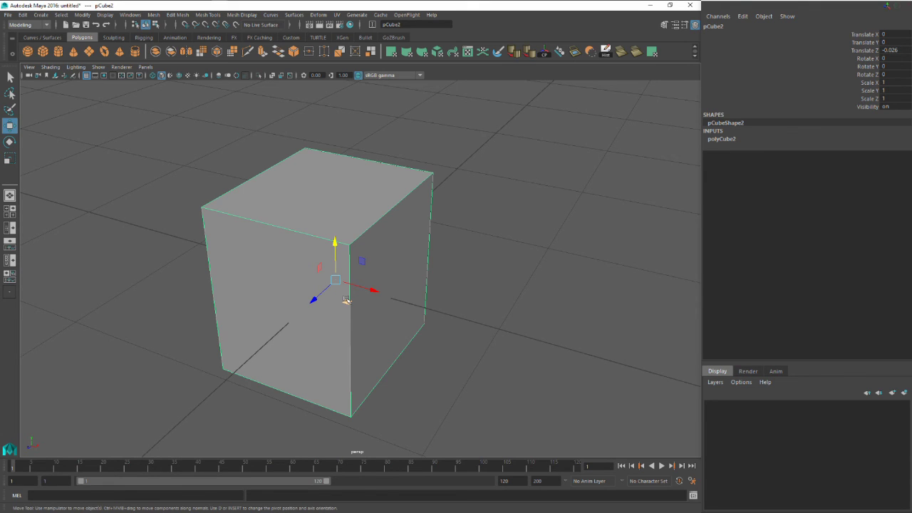
# - Select top front corner vertices in vertex mode, and select the top front edge in edge mode
pyautogui.moveTo(218, 208); pyautogui.dragTo(173, 206, button='right')
pyautogui.moveTo(179, 193); pyautogui.dragTo(208, 214)
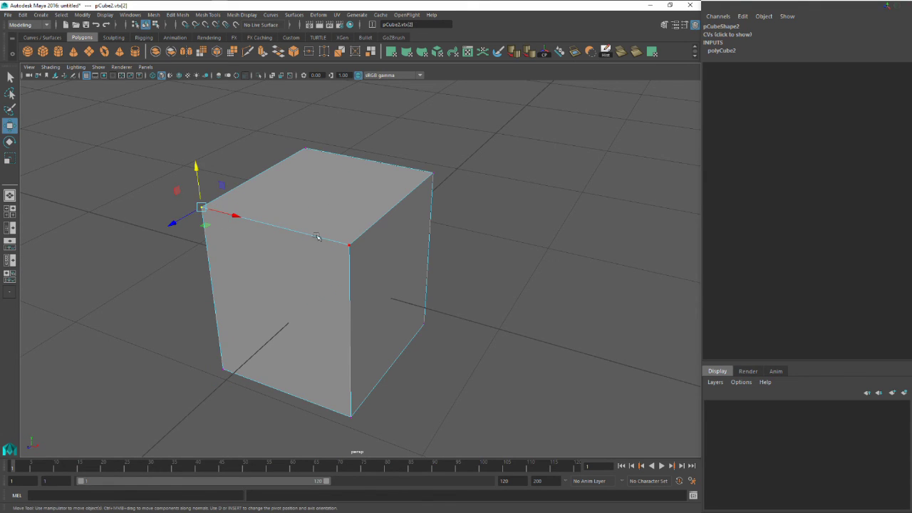
pyautogui.keyDown('alt'); pyautogui.moveTo(361, 254); pyautogui.dragTo(387, 249); pyautogui.keyUp('alt')
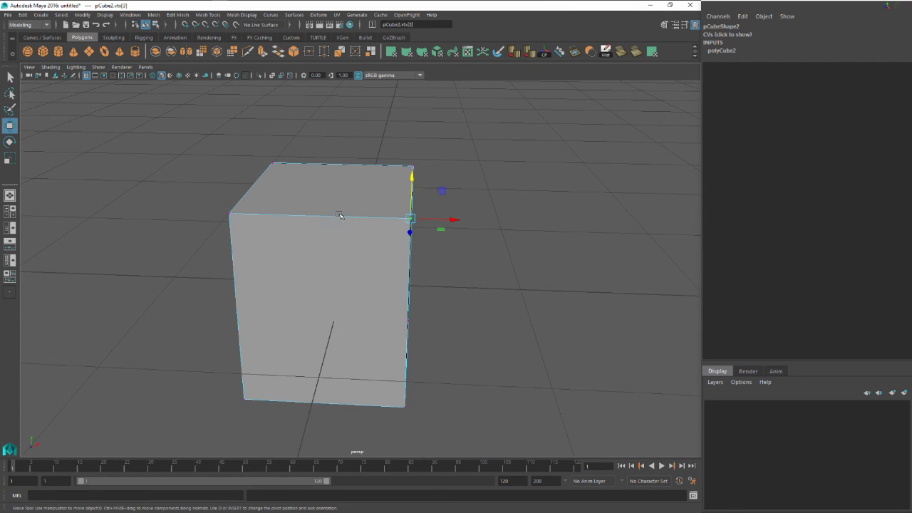
pyautogui.moveTo(385, 220); pyautogui.dragTo(387, 198, button='right')
pyautogui.click(372, 213)
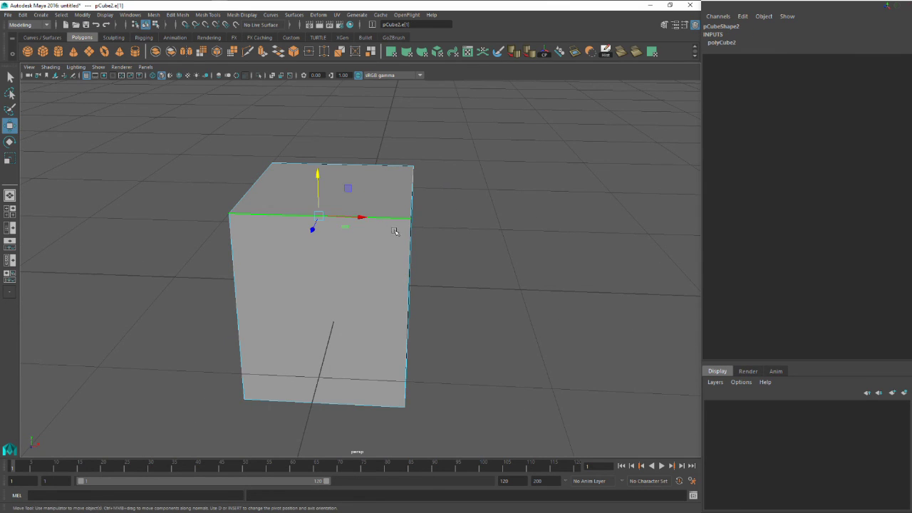
# - Switch the cube to face selection and select its front face
pyautogui.keyDown('alt'); pyautogui.moveTo(373, 213); pyautogui.dragTo(373, 235); pyautogui.keyUp('alt')
pyautogui.moveTo(351, 246); pyautogui.dragTo(349, 267, button='right')
pyautogui.click(332, 268)
pyautogui.keyDown('alt'); pyautogui.moveTo(351, 348); pyautogui.dragTo(332, 342); pyautogui.keyUp('alt')
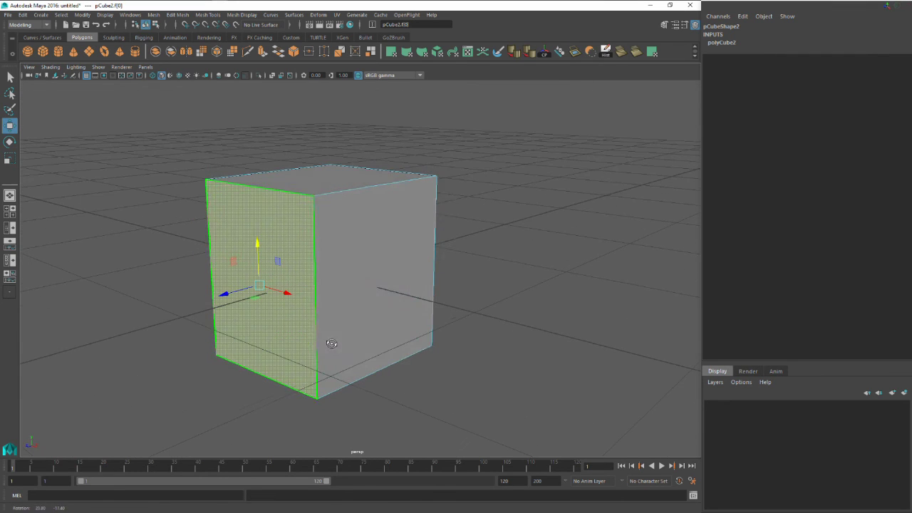
pyautogui.keyDown('alt'); pyautogui.moveTo(317, 221); pyautogui.dragTo(283, 218); pyautogui.keyUp('alt')
# - Return the cube to object mode and move it along Z to about 0.035 with the Move tool
pyautogui.press('q')
pyautogui.moveTo(293, 223); pyautogui.dragTo(304, 221, button='right')
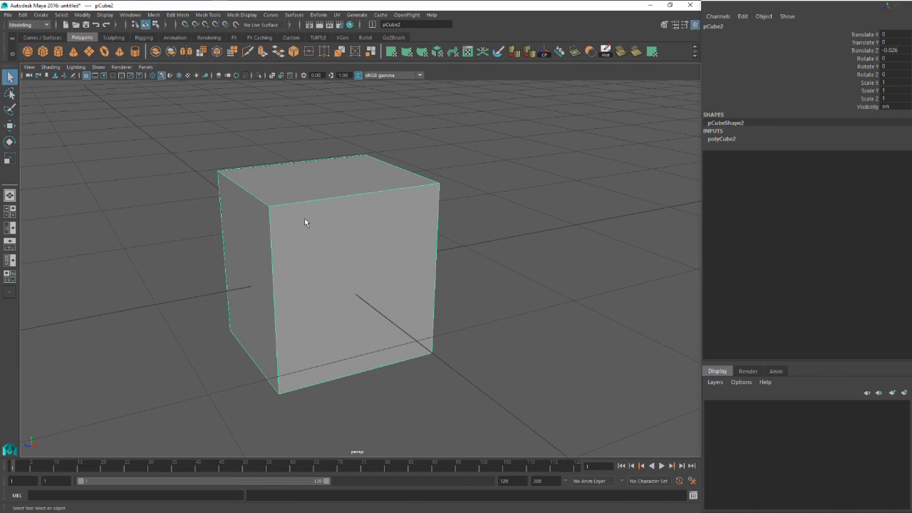
pyautogui.press('w')
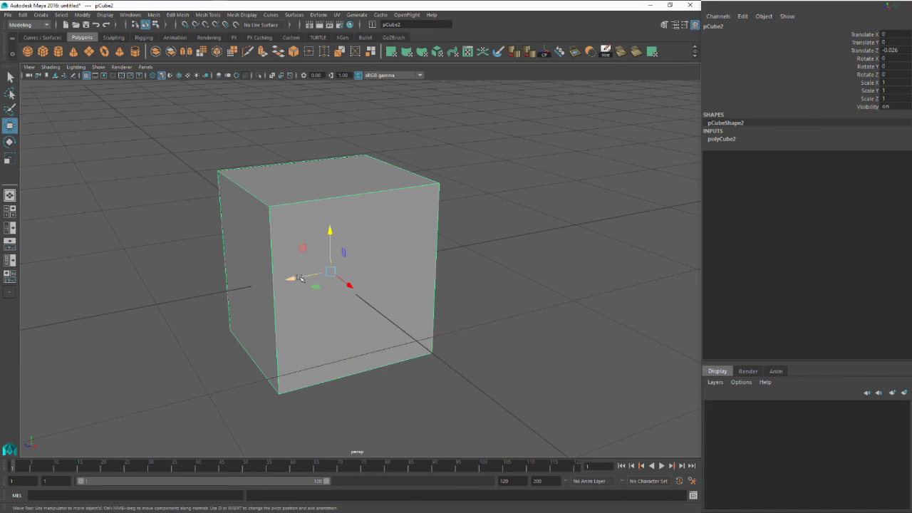
pyautogui.moveTo(297, 277)
pyautogui.mouseDown()
pyautogui.moveTo(264, 283)
pyautogui.moveTo(291, 279)
pyautogui.mouseUp()
# - Switch to the Rotate tool, and scale the cube uniformly to about 1.09 with the Scale tool
pyautogui.press('e')
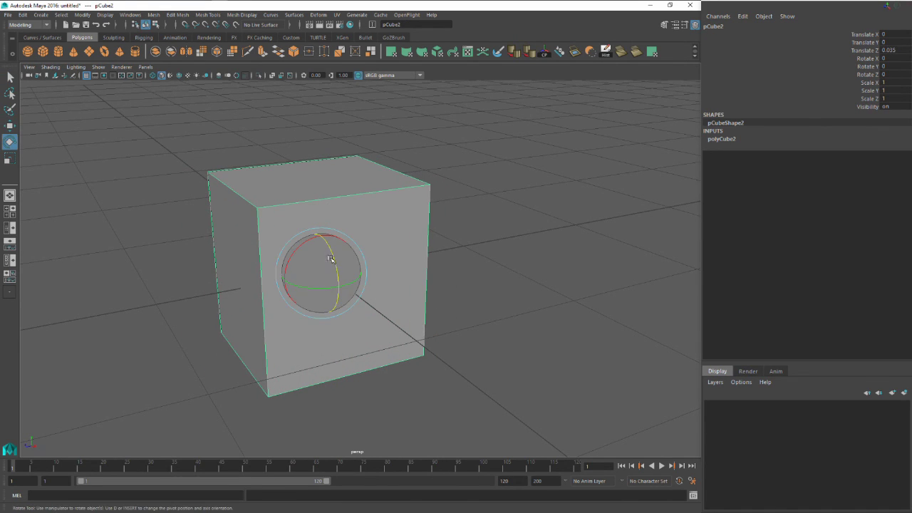
pyautogui.moveTo(334, 256)
pyautogui.mouseDown()
pyautogui.moveTo(346, 267)
pyautogui.moveTo(335, 265)
pyautogui.mouseUp()
pyautogui.press('r')
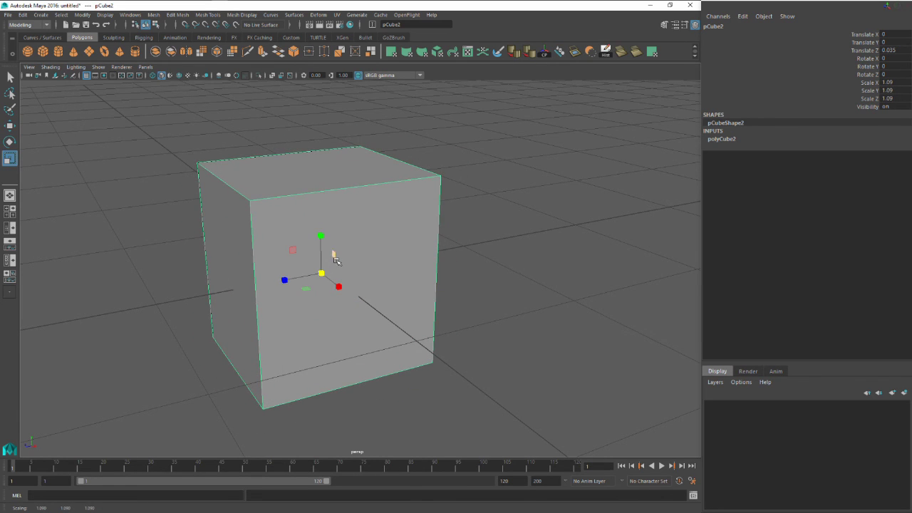
# - Examine the scaled cube from several sides and distances in the perspective view
pyautogui.scroll(-2, 349, 253)
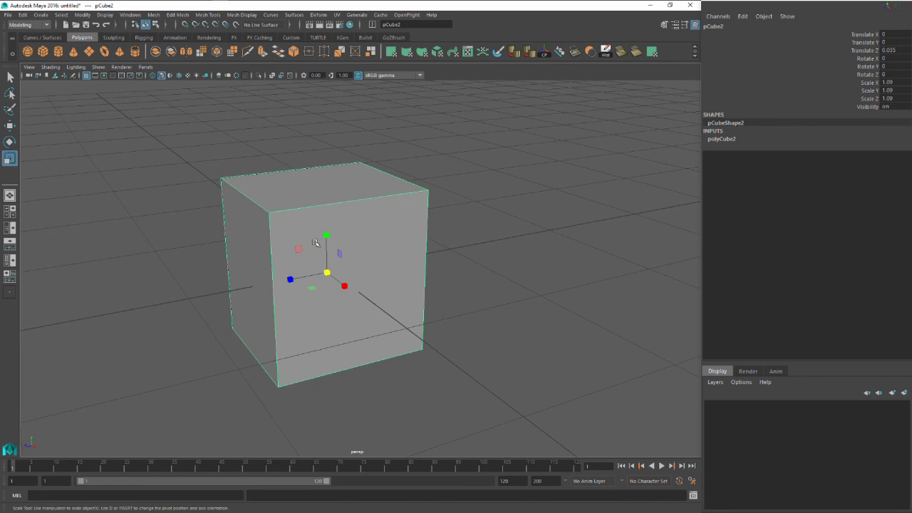
pyautogui.keyDown('alt'); pyautogui.moveTo(284, 249); pyautogui.dragTo(350, 250); pyautogui.keyUp('alt')
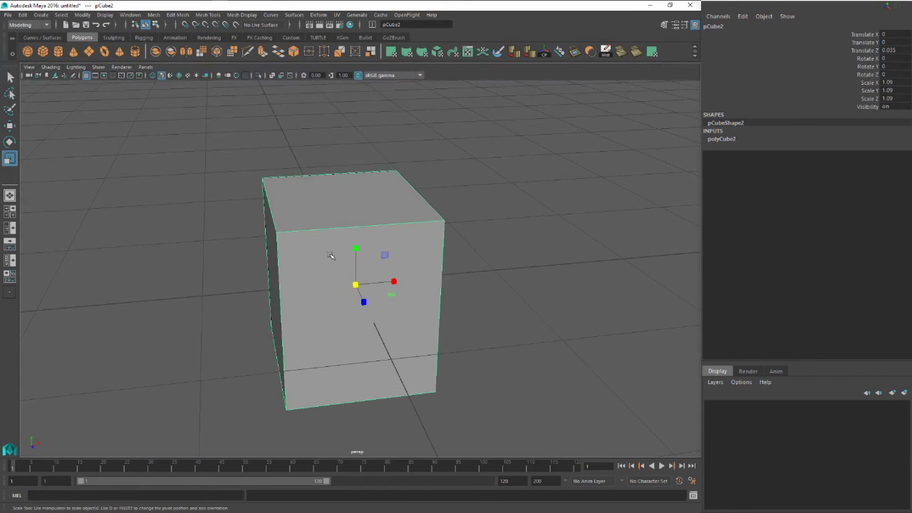
pyautogui.keyDown('alt'); pyautogui.moveTo(331, 256); pyautogui.dragTo(373, 252, button='right'); pyautogui.keyUp('alt')
pyautogui.scroll(2, 364, 265)
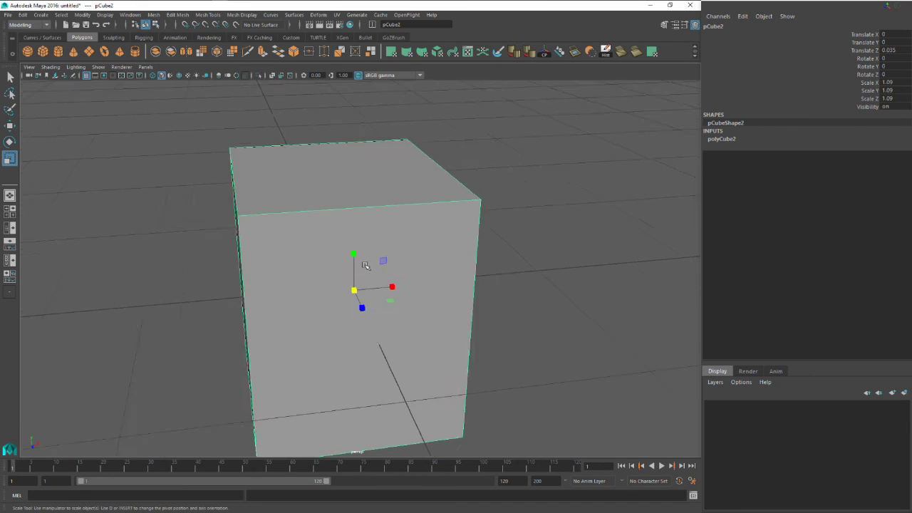
pyautogui.scroll(-2, 364, 265)
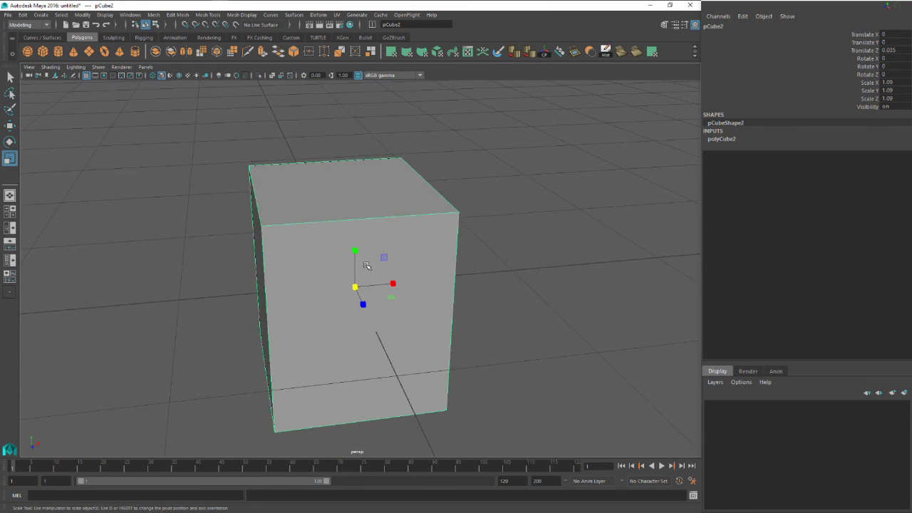
pyautogui.keyDown('alt'); pyautogui.moveTo(354, 273); pyautogui.dragTo(303, 263); pyautogui.keyUp('alt')
pyautogui.scroll(-3, 401, 278)
pyautogui.scroll(2, 401, 278)
pyautogui.scroll(2, 363, 269)
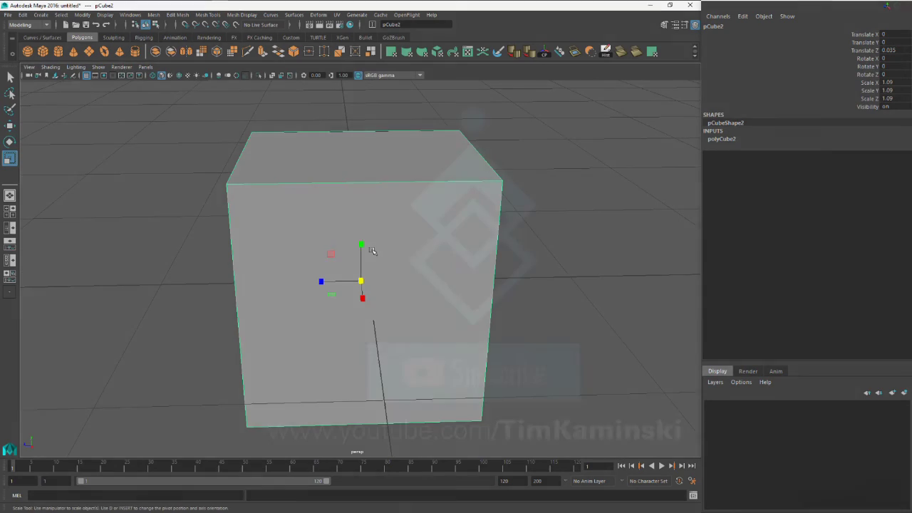